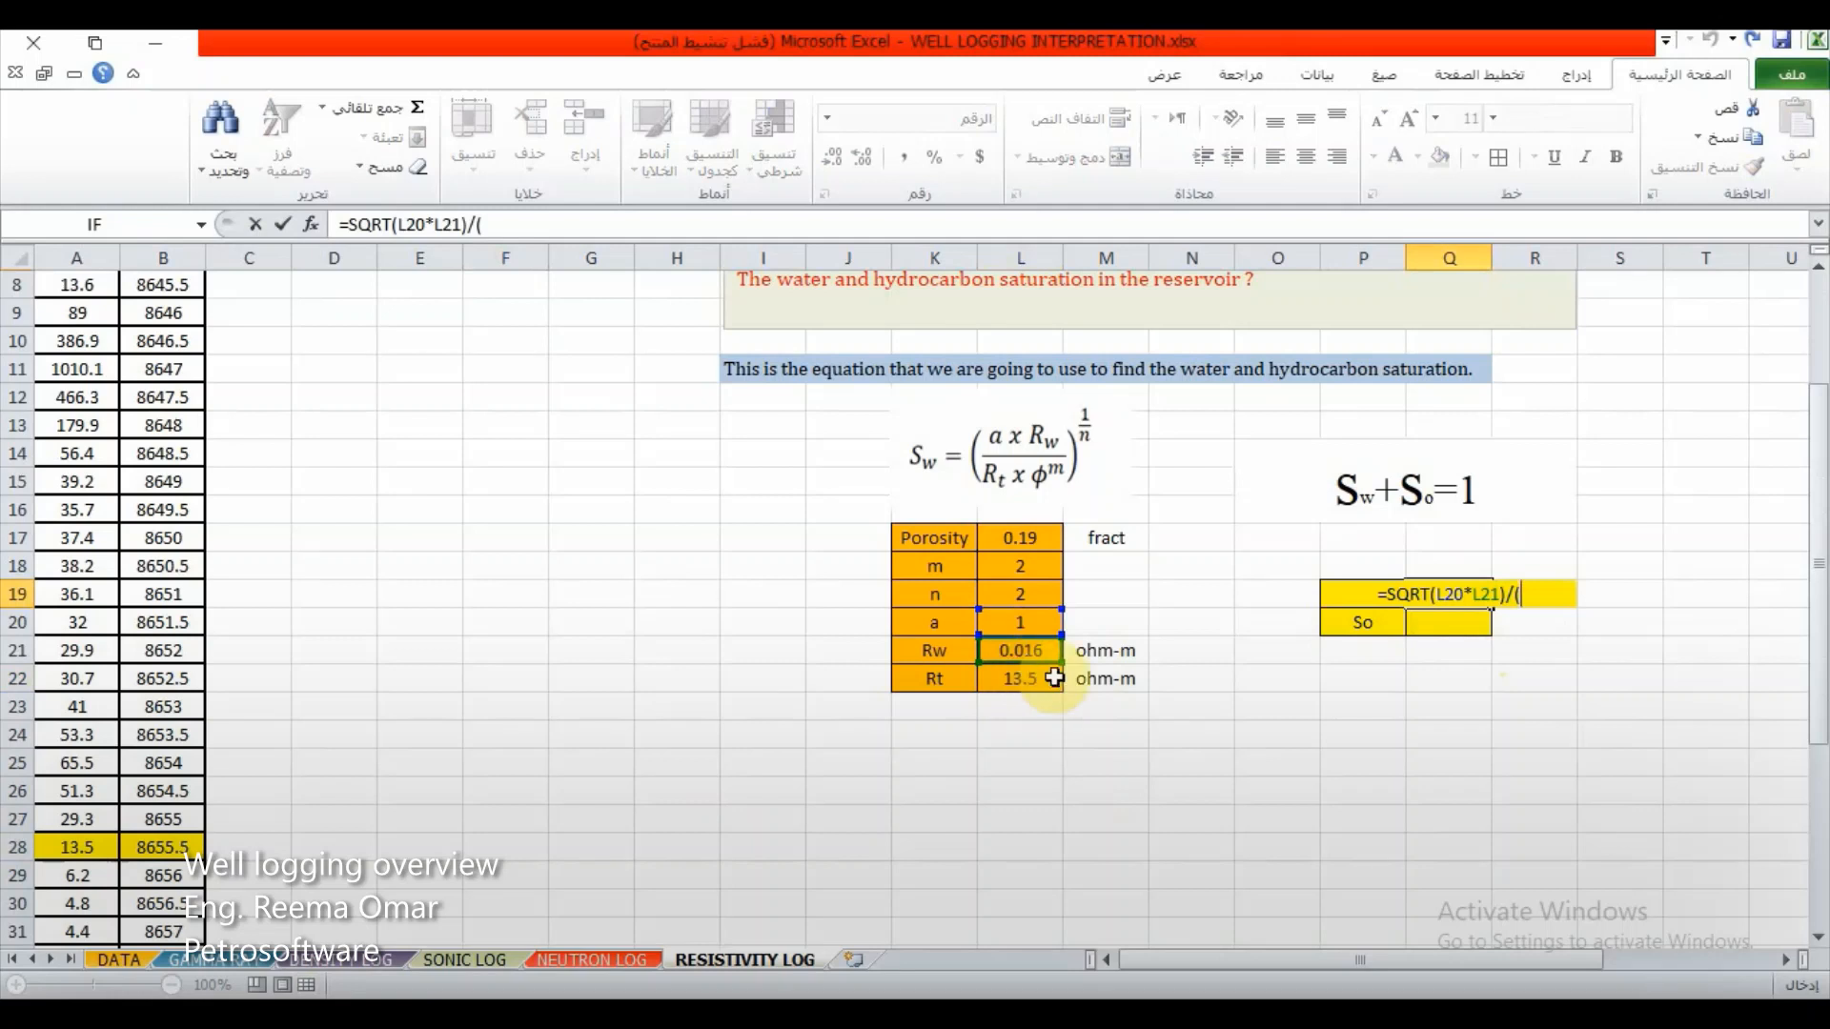
Step: Complete the water saturation formula beside Sw as =SQRT(L20*L21)/(L22*L17^L18)
click(1018, 681)
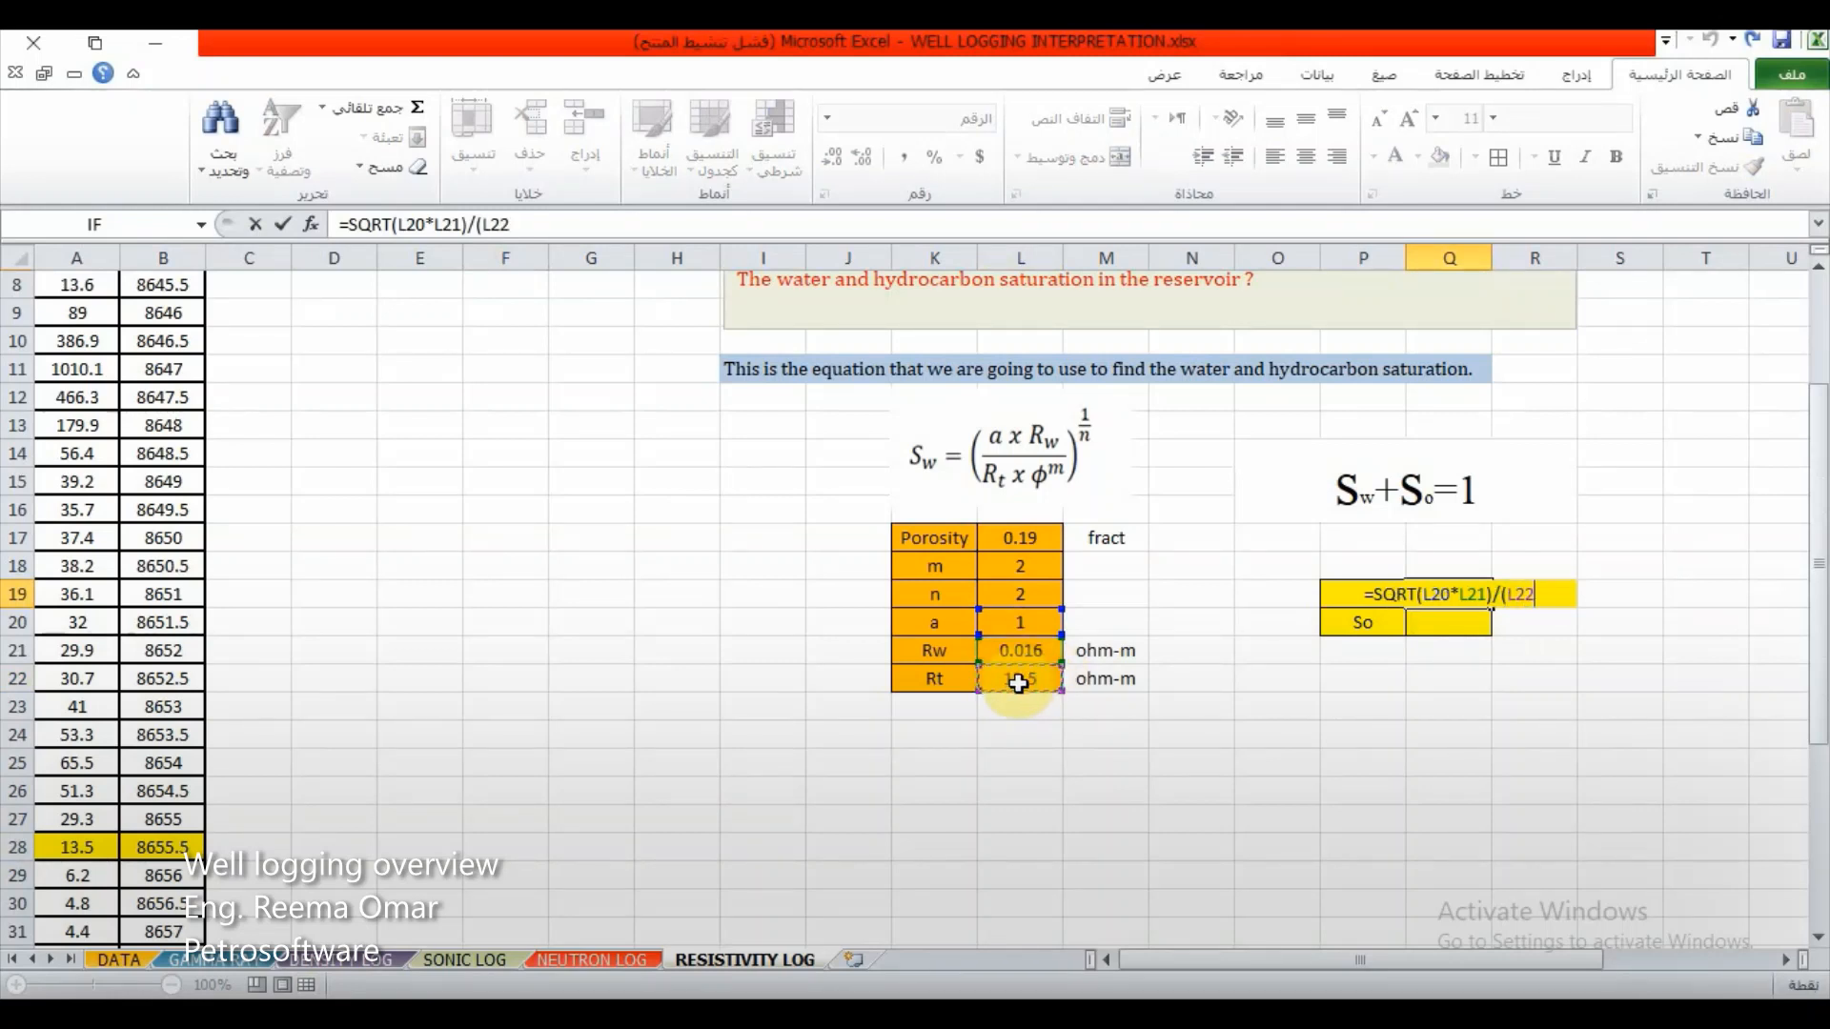
click(1024, 544)
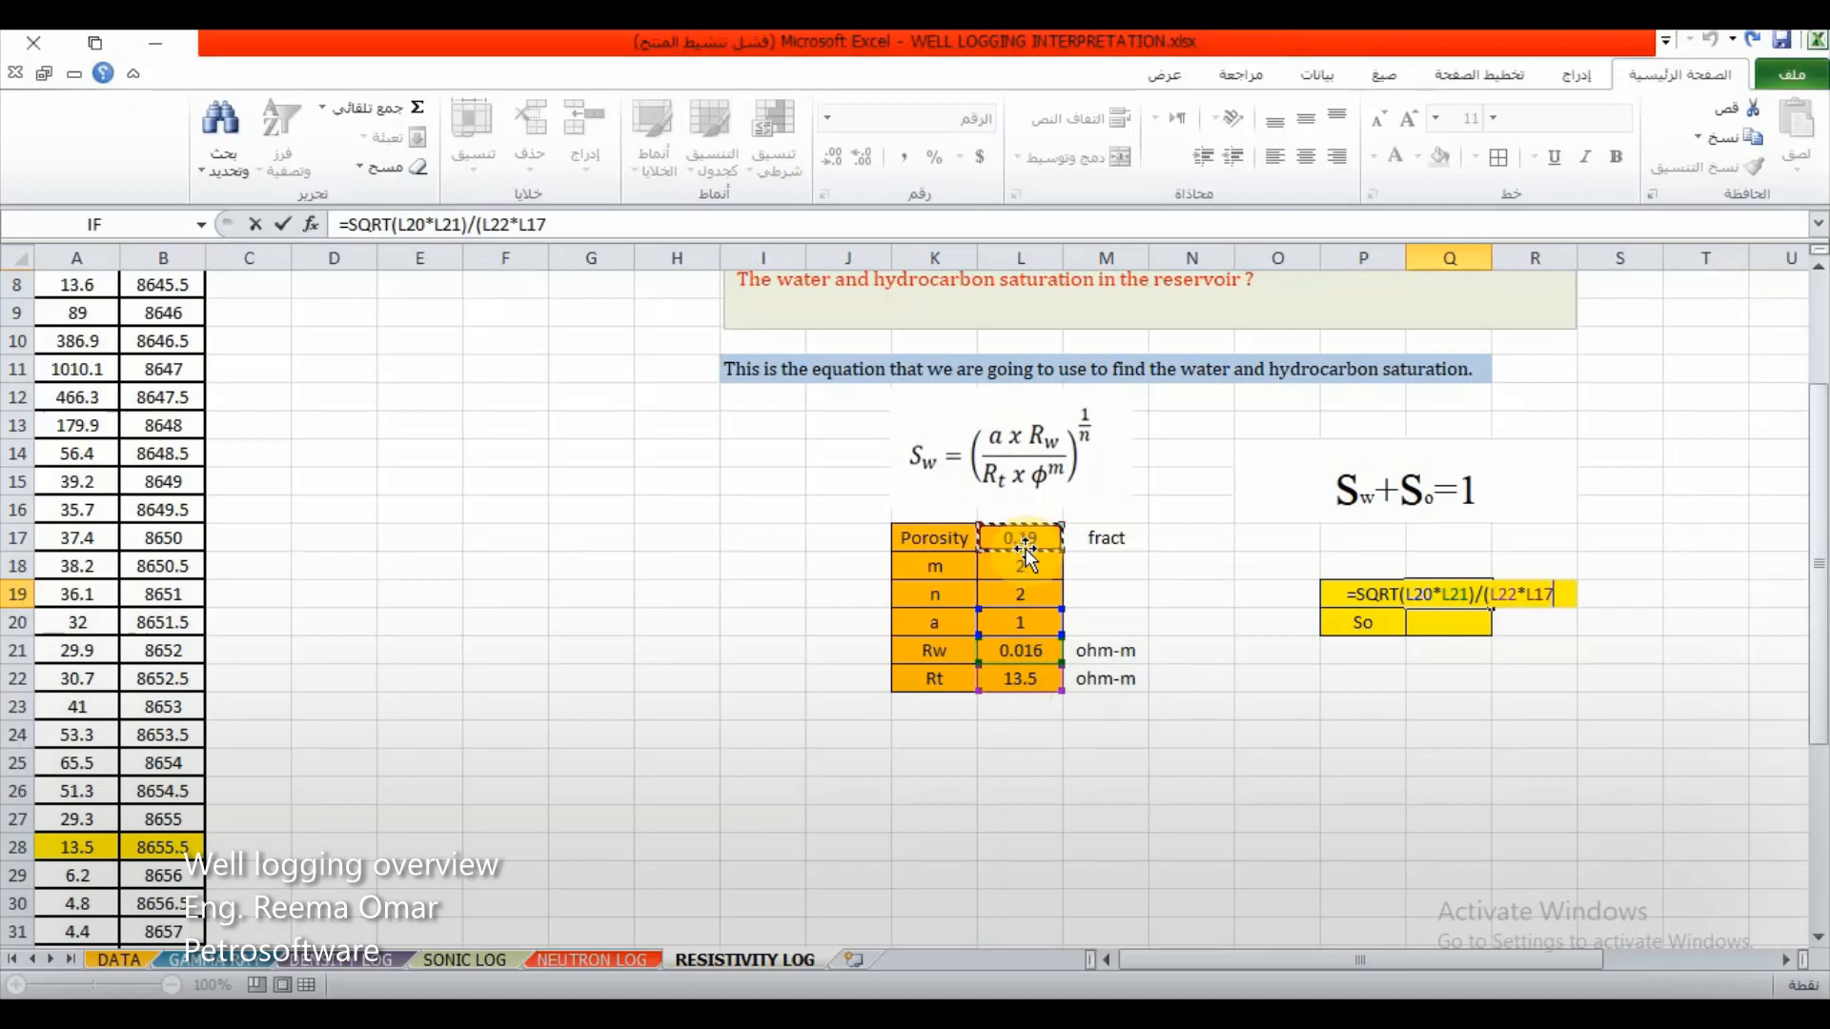
text(^)
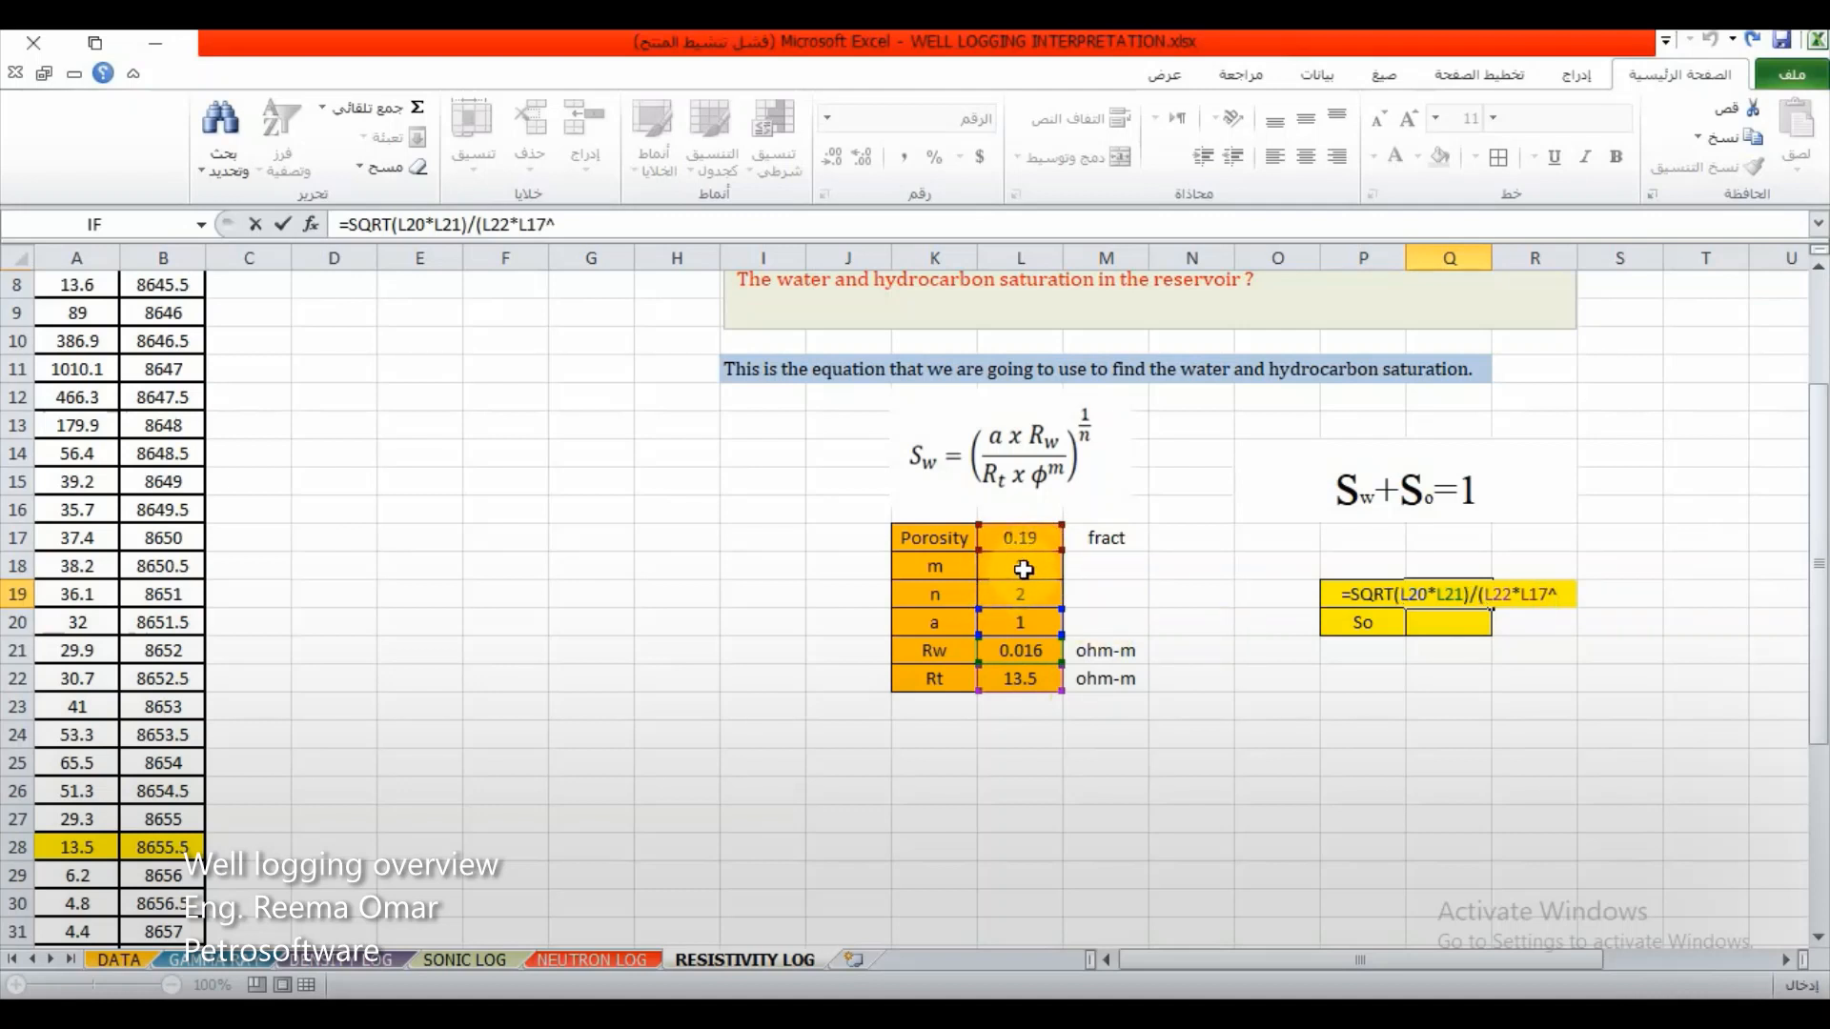
click(1024, 570)
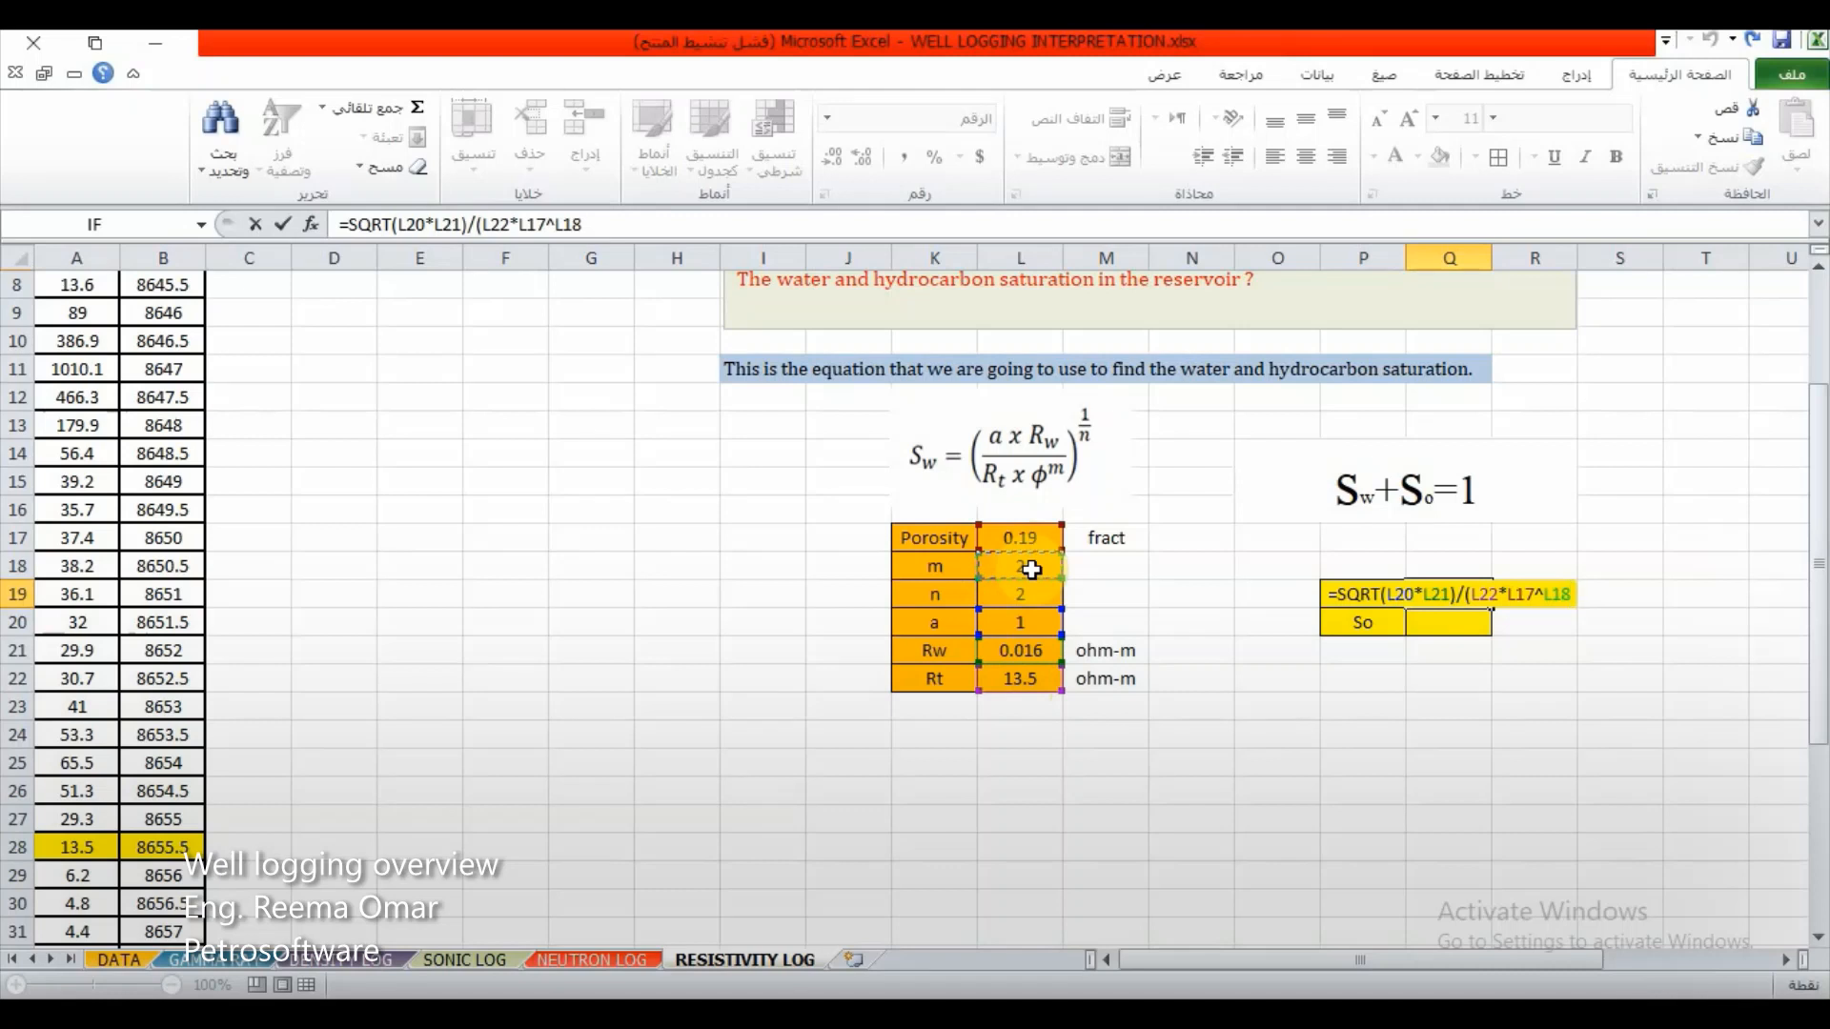
text())
key(Return)
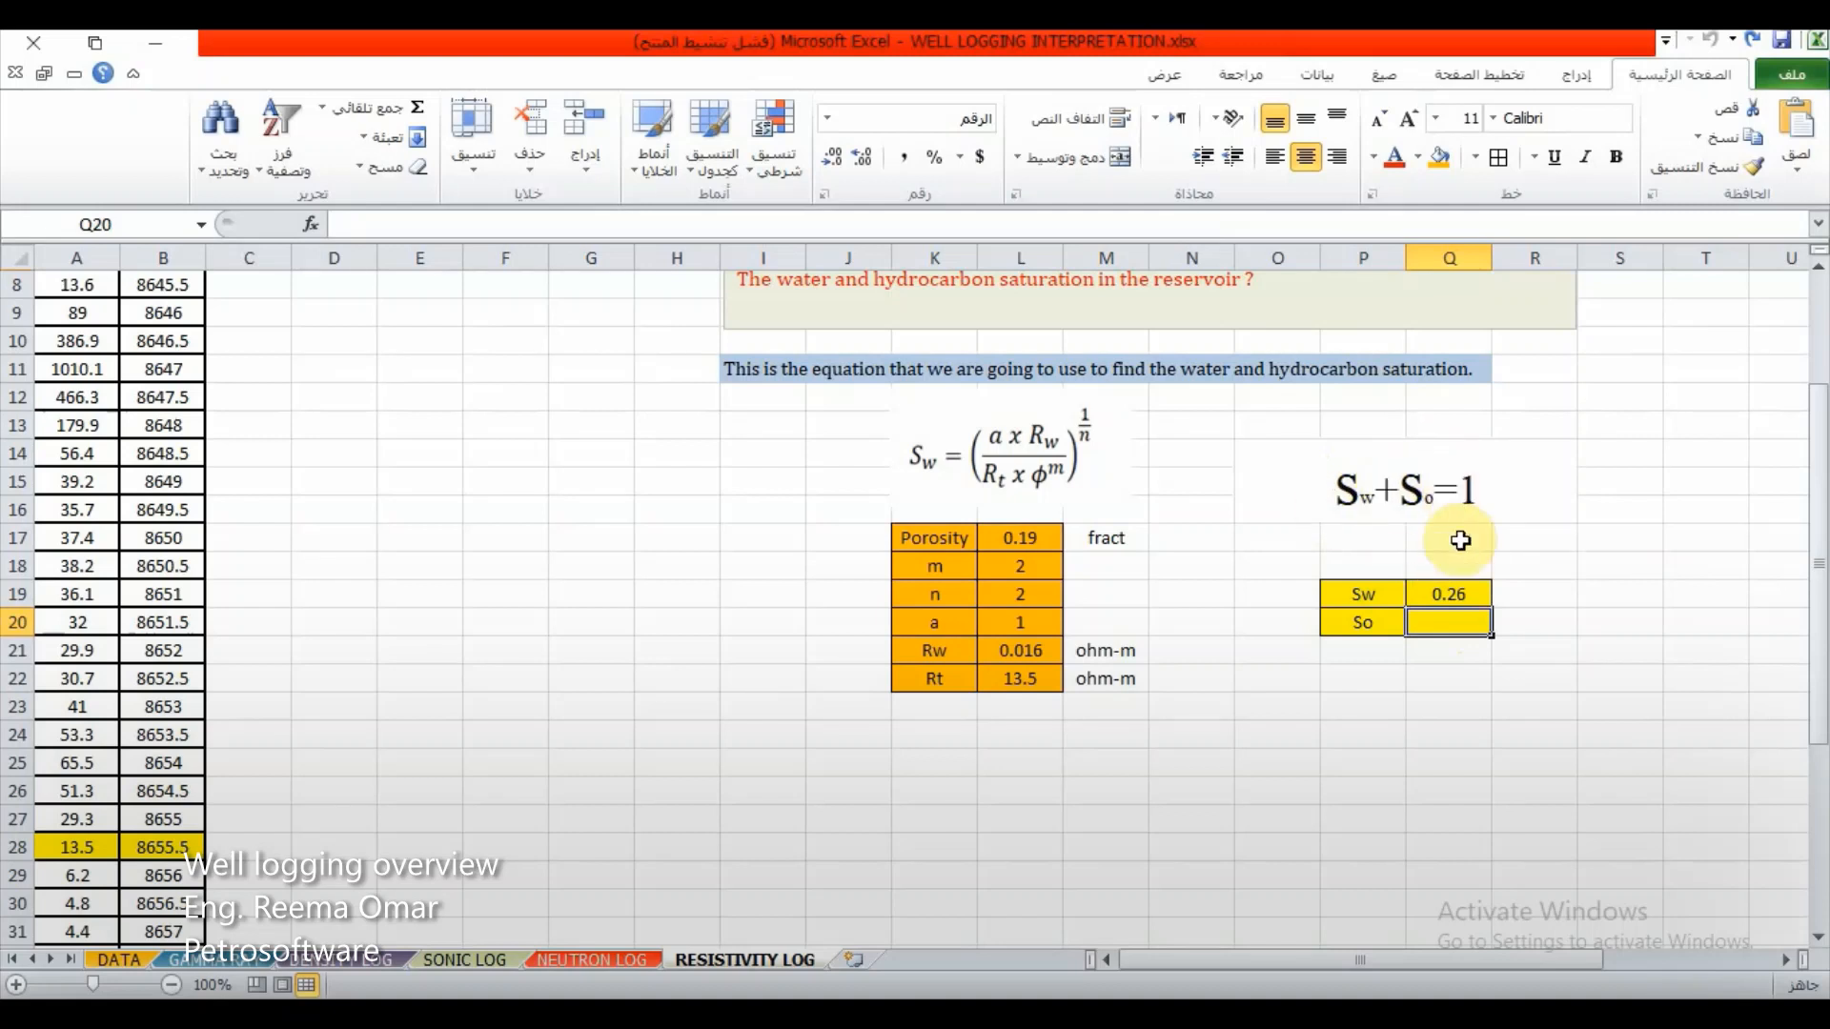
Step: Calculate the hydrocarbon saturation beside So as 1 minus the Sw cell, =1-Q19
click(1446, 631)
text(=1-)
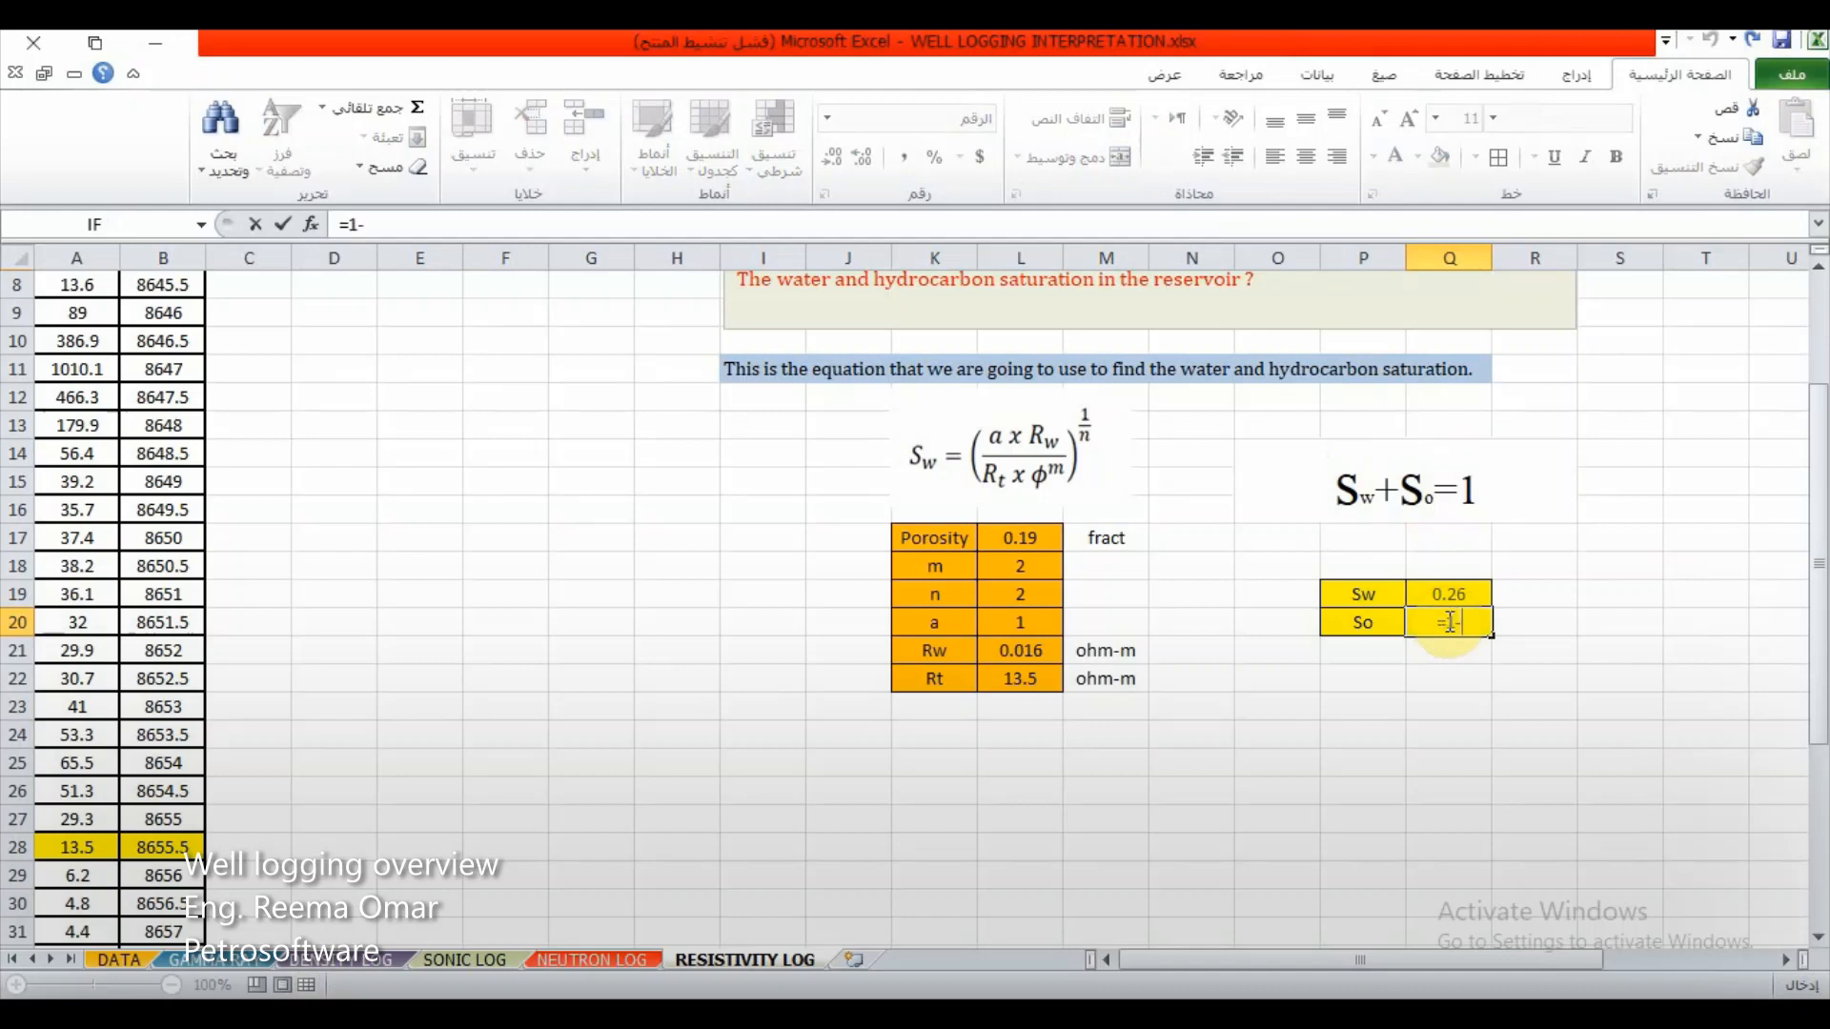
click(1456, 599)
key(Return)
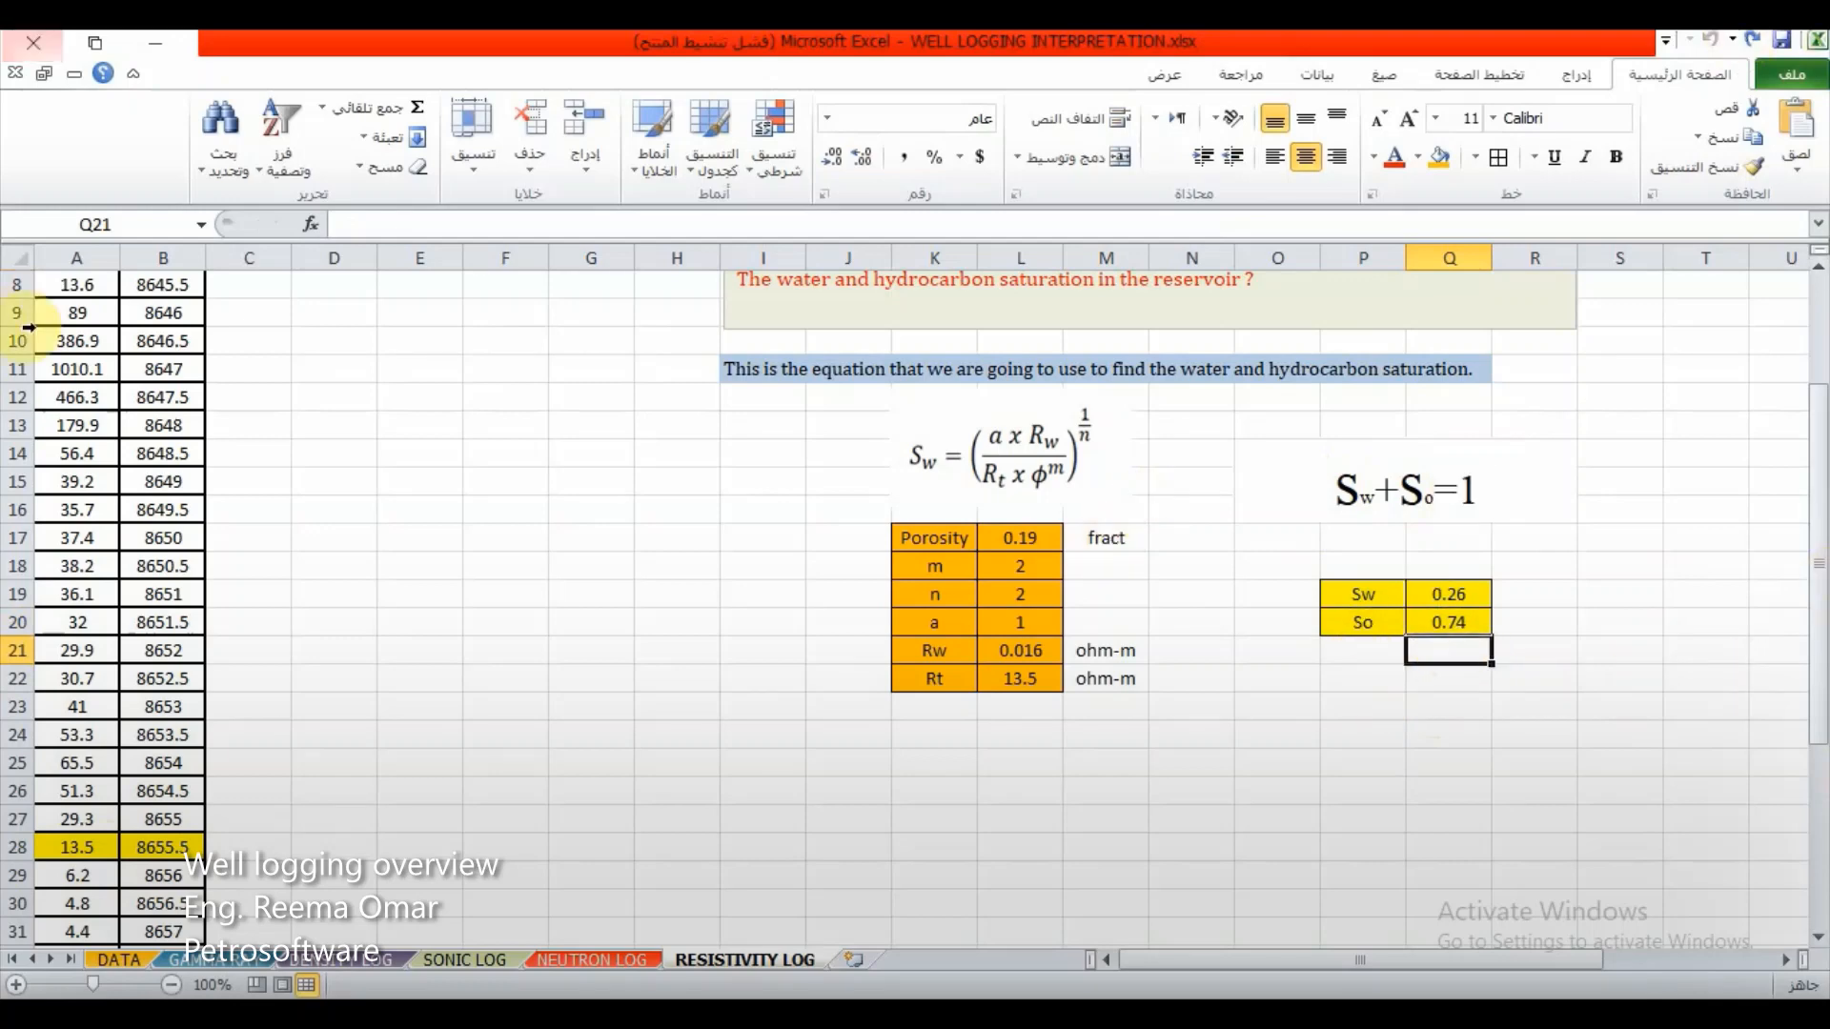
Step: Plot A3:B43 as a smooth-line scatter chart without markers, delete its legend, and reshape the chart narrower and taller
scroll(1821, 576, up, 3)
drag(54, 340, 162, 906)
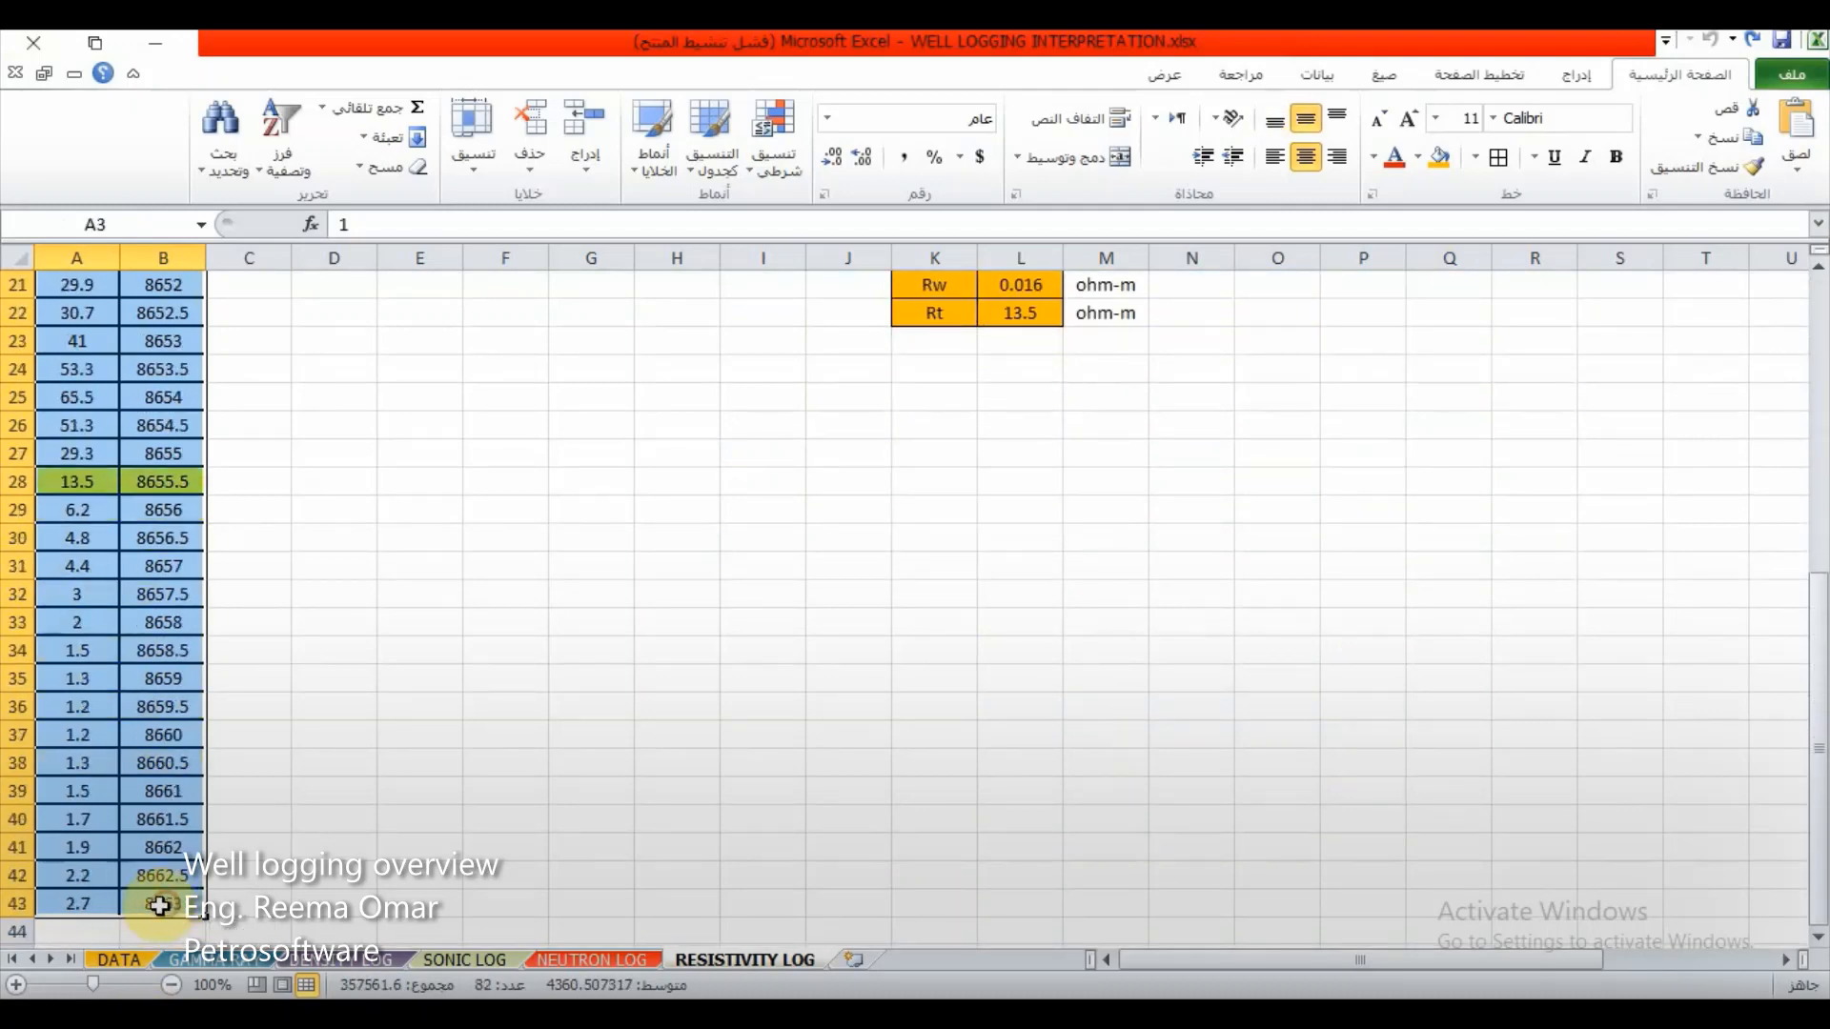
click(1608, 84)
click(1054, 164)
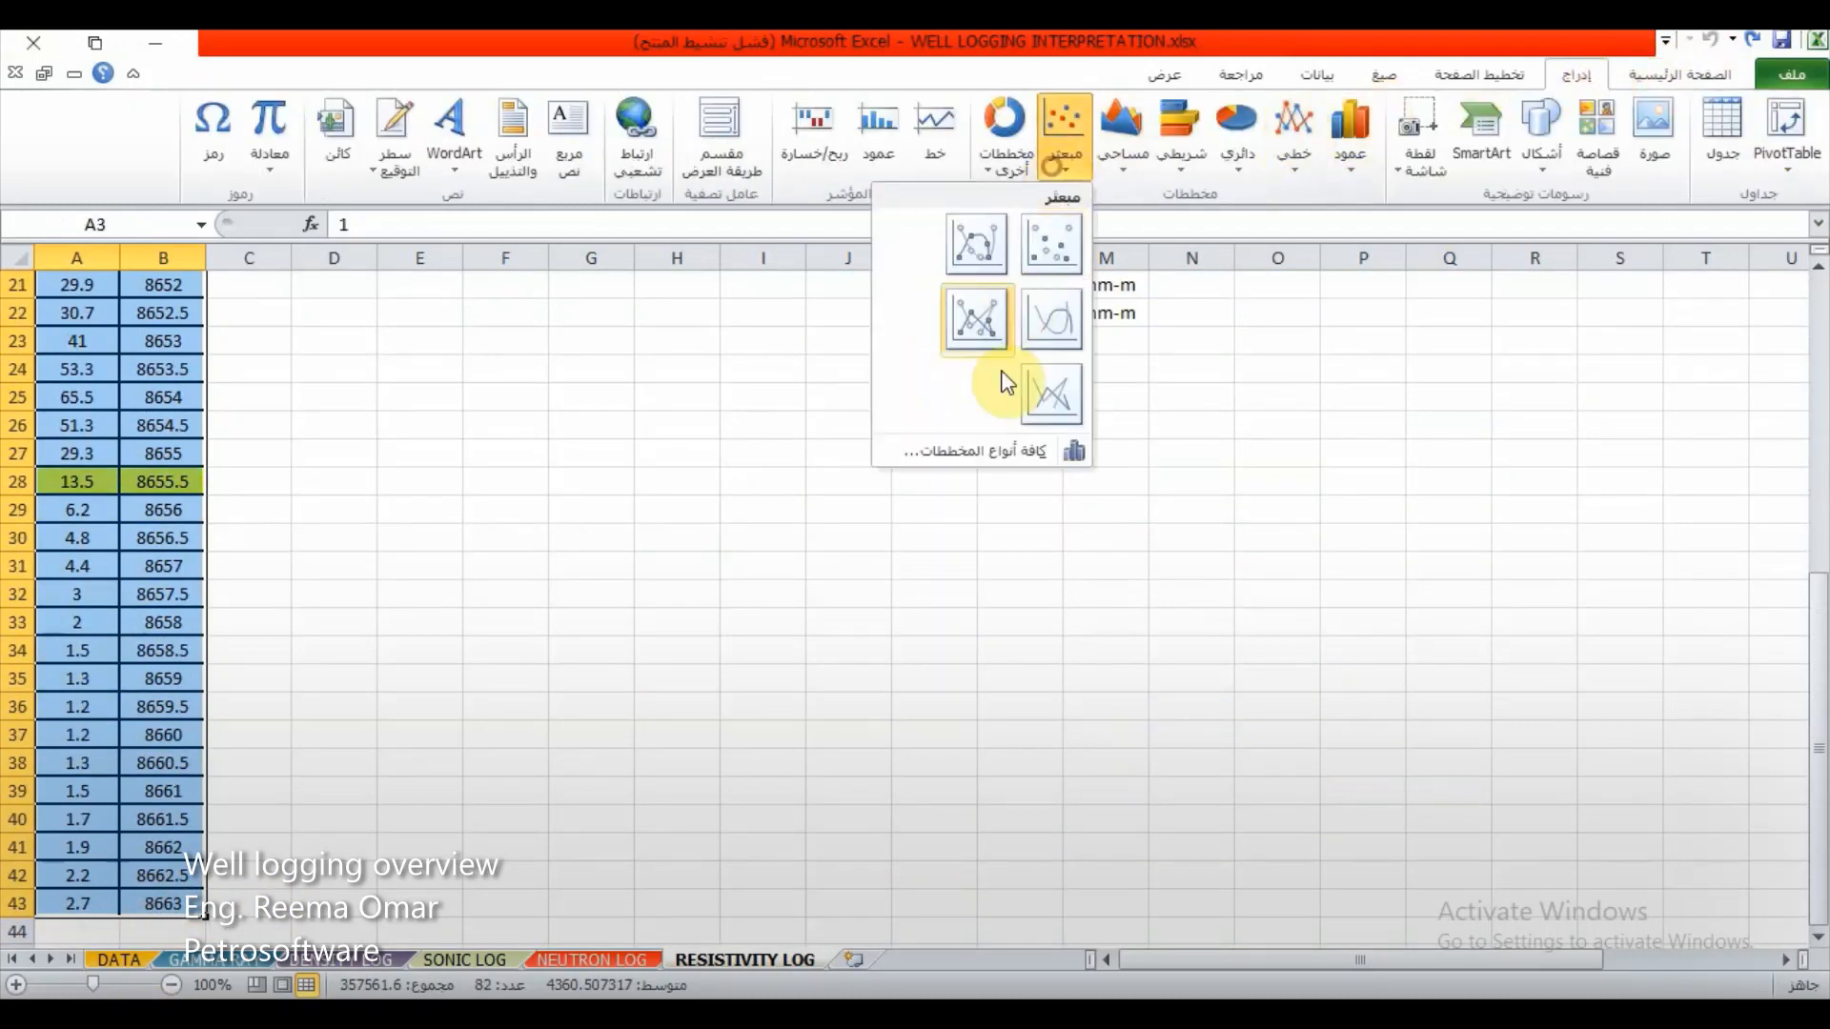
click(1060, 326)
click(1203, 621)
key(Delete)
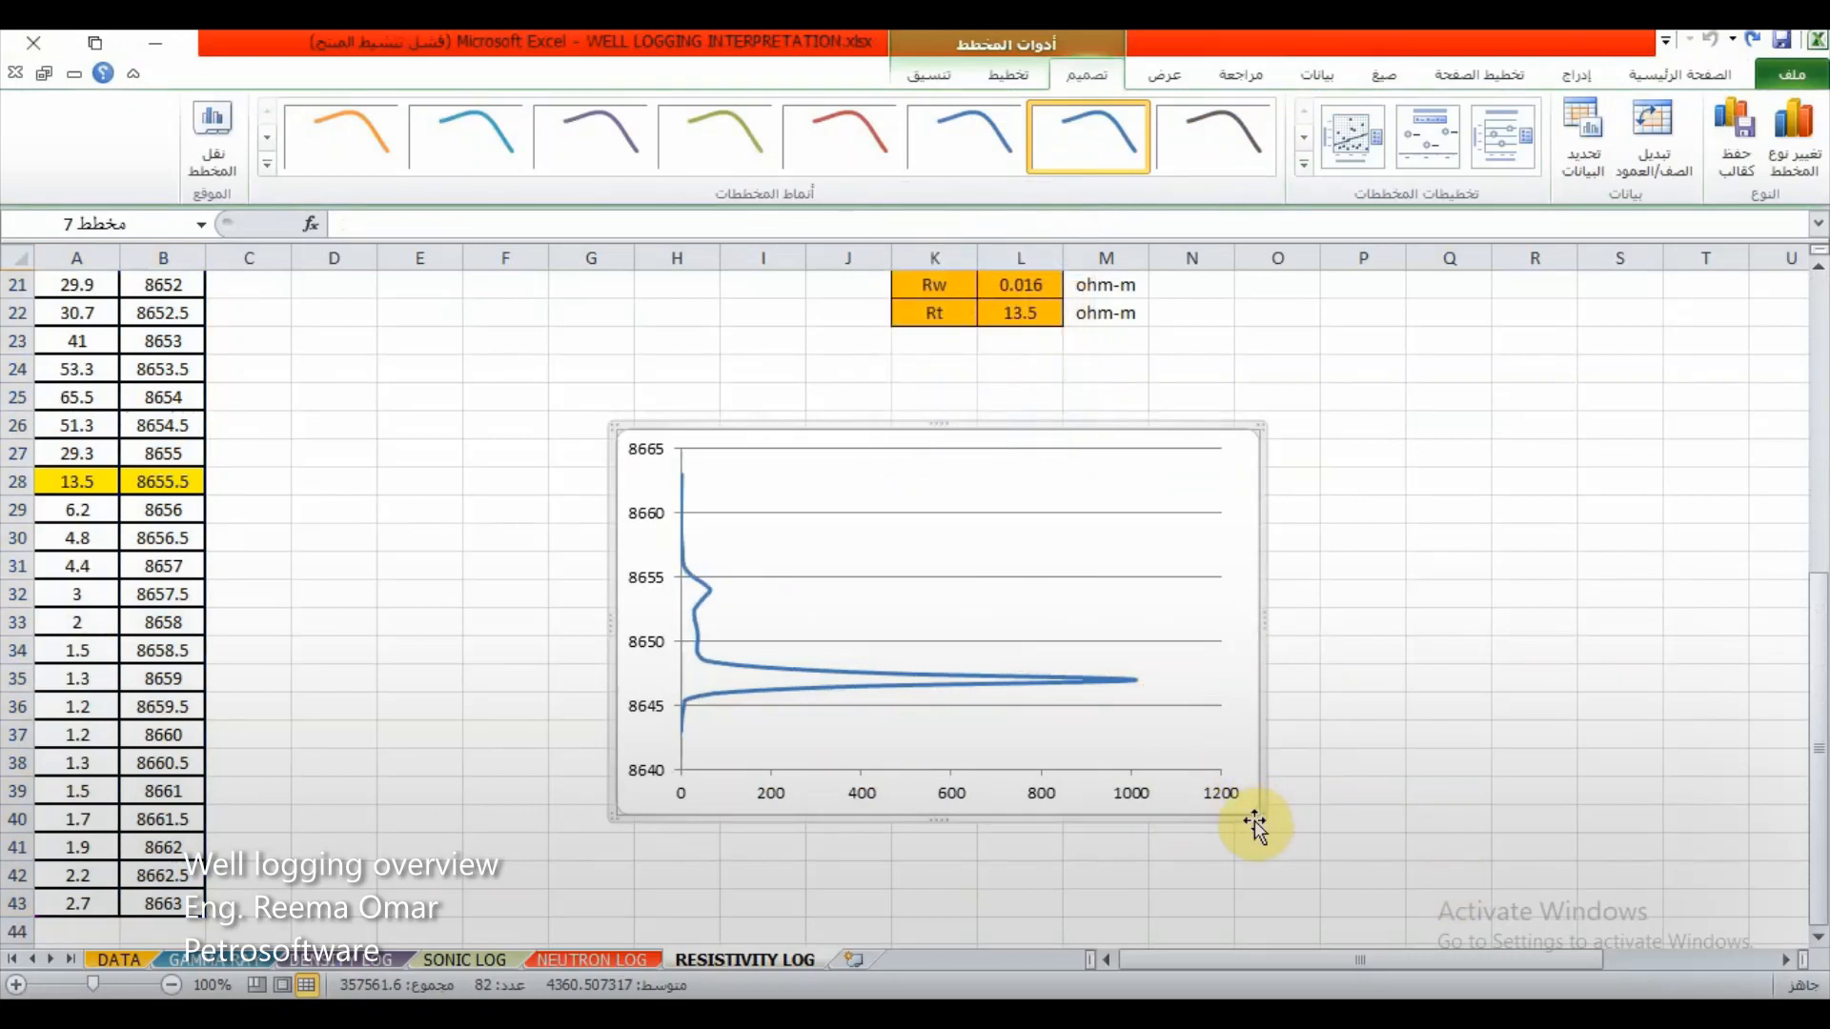
drag(1251, 818, 877, 912)
Step: Set the chart's horizontal axis to a fixed minimum of 0.2, a maximum of 2000 and a base-10 logarithmic scale
double_click(837, 890)
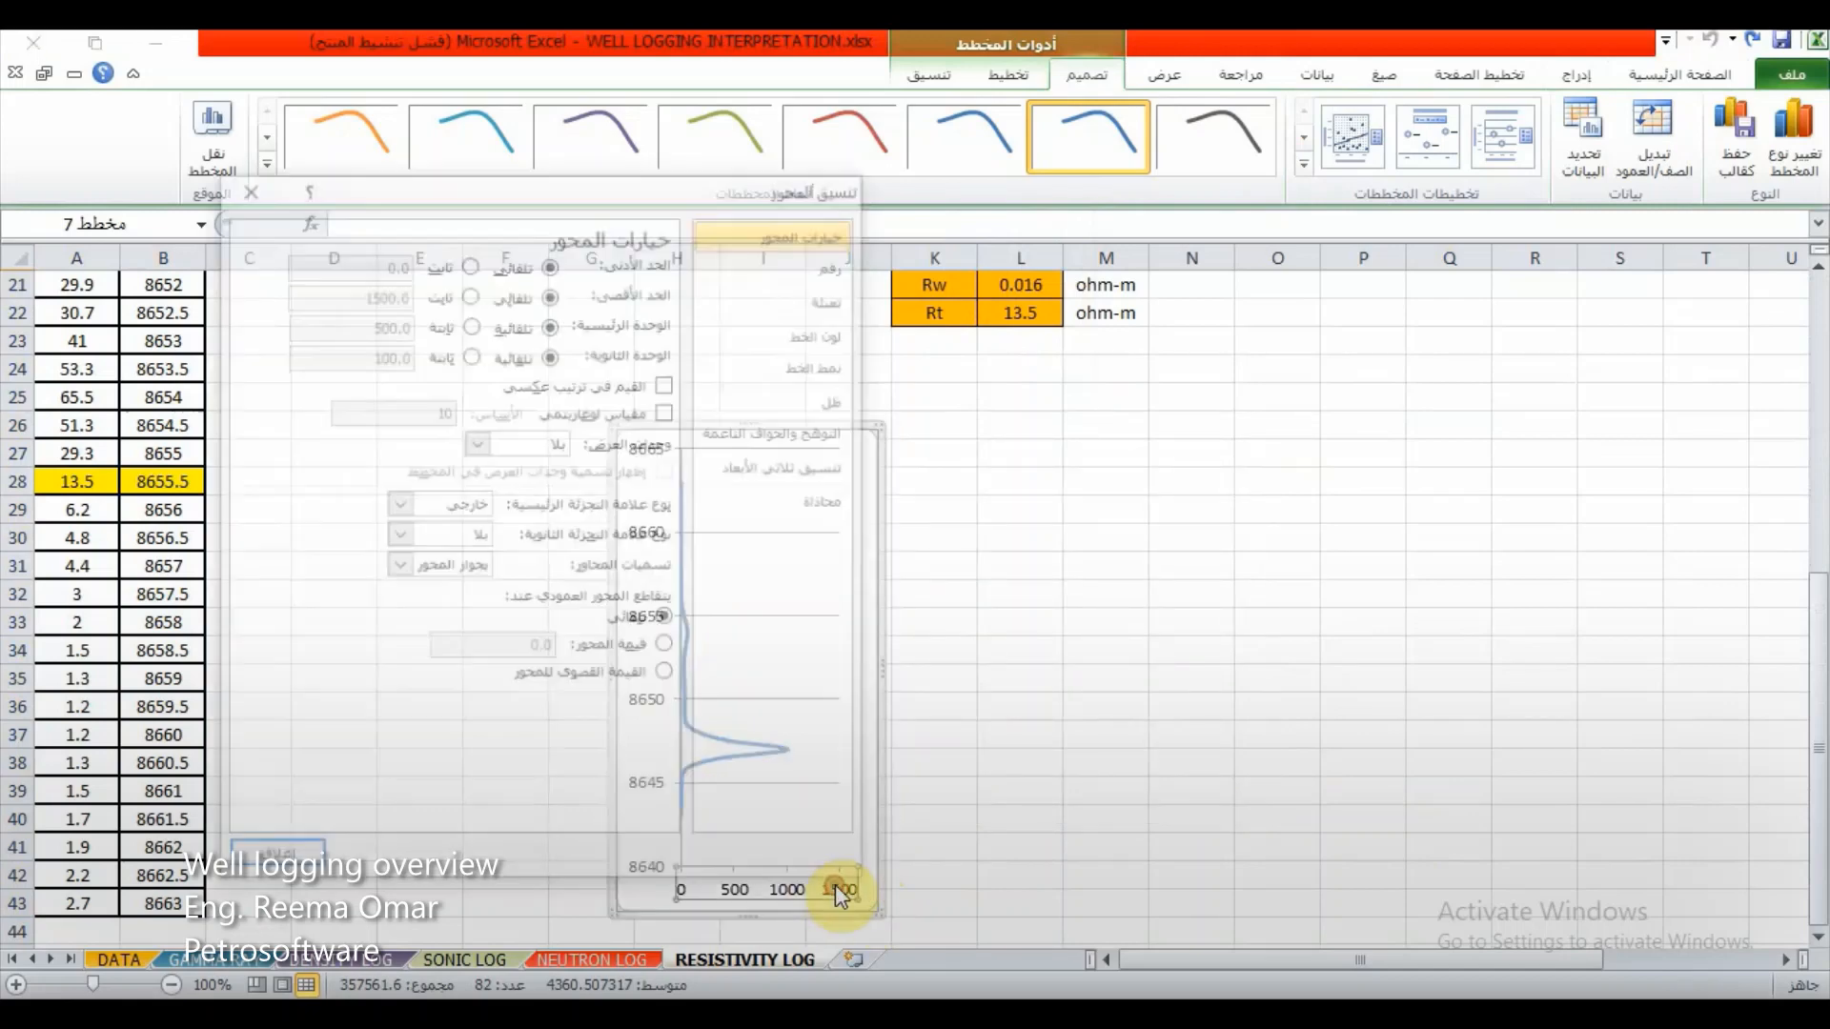
click(467, 263)
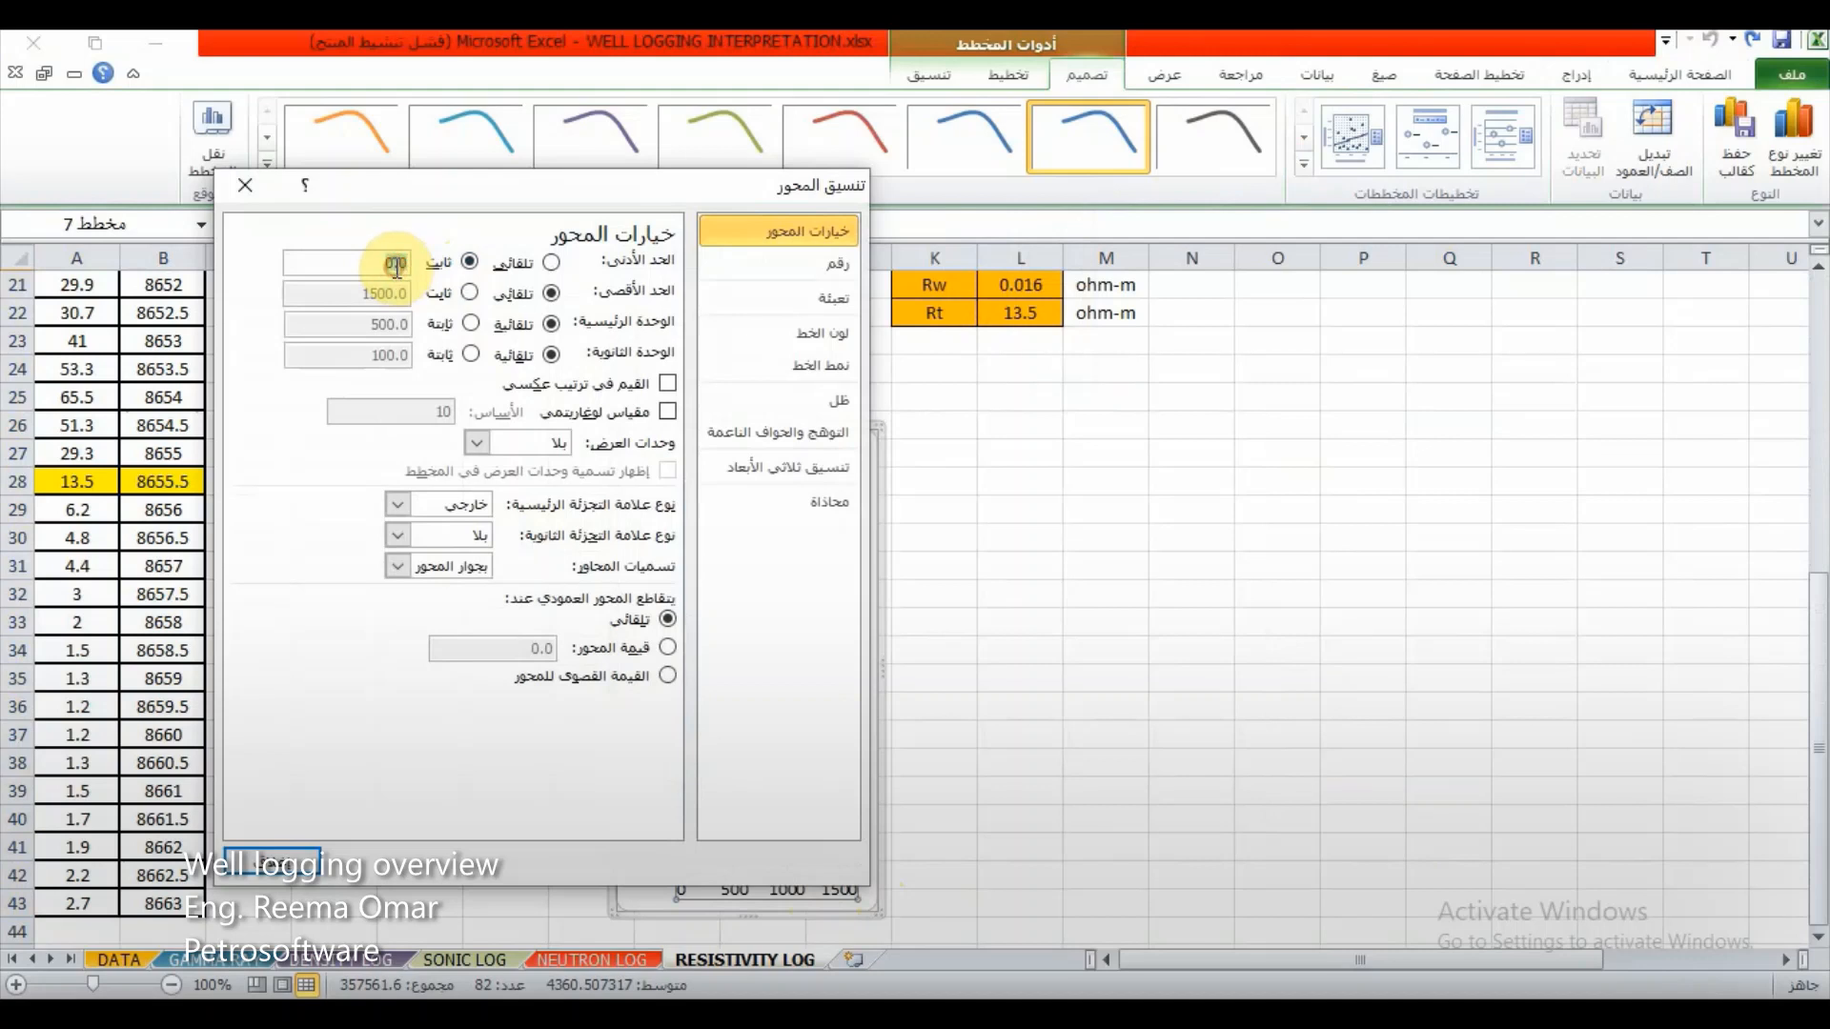
text(0.2)
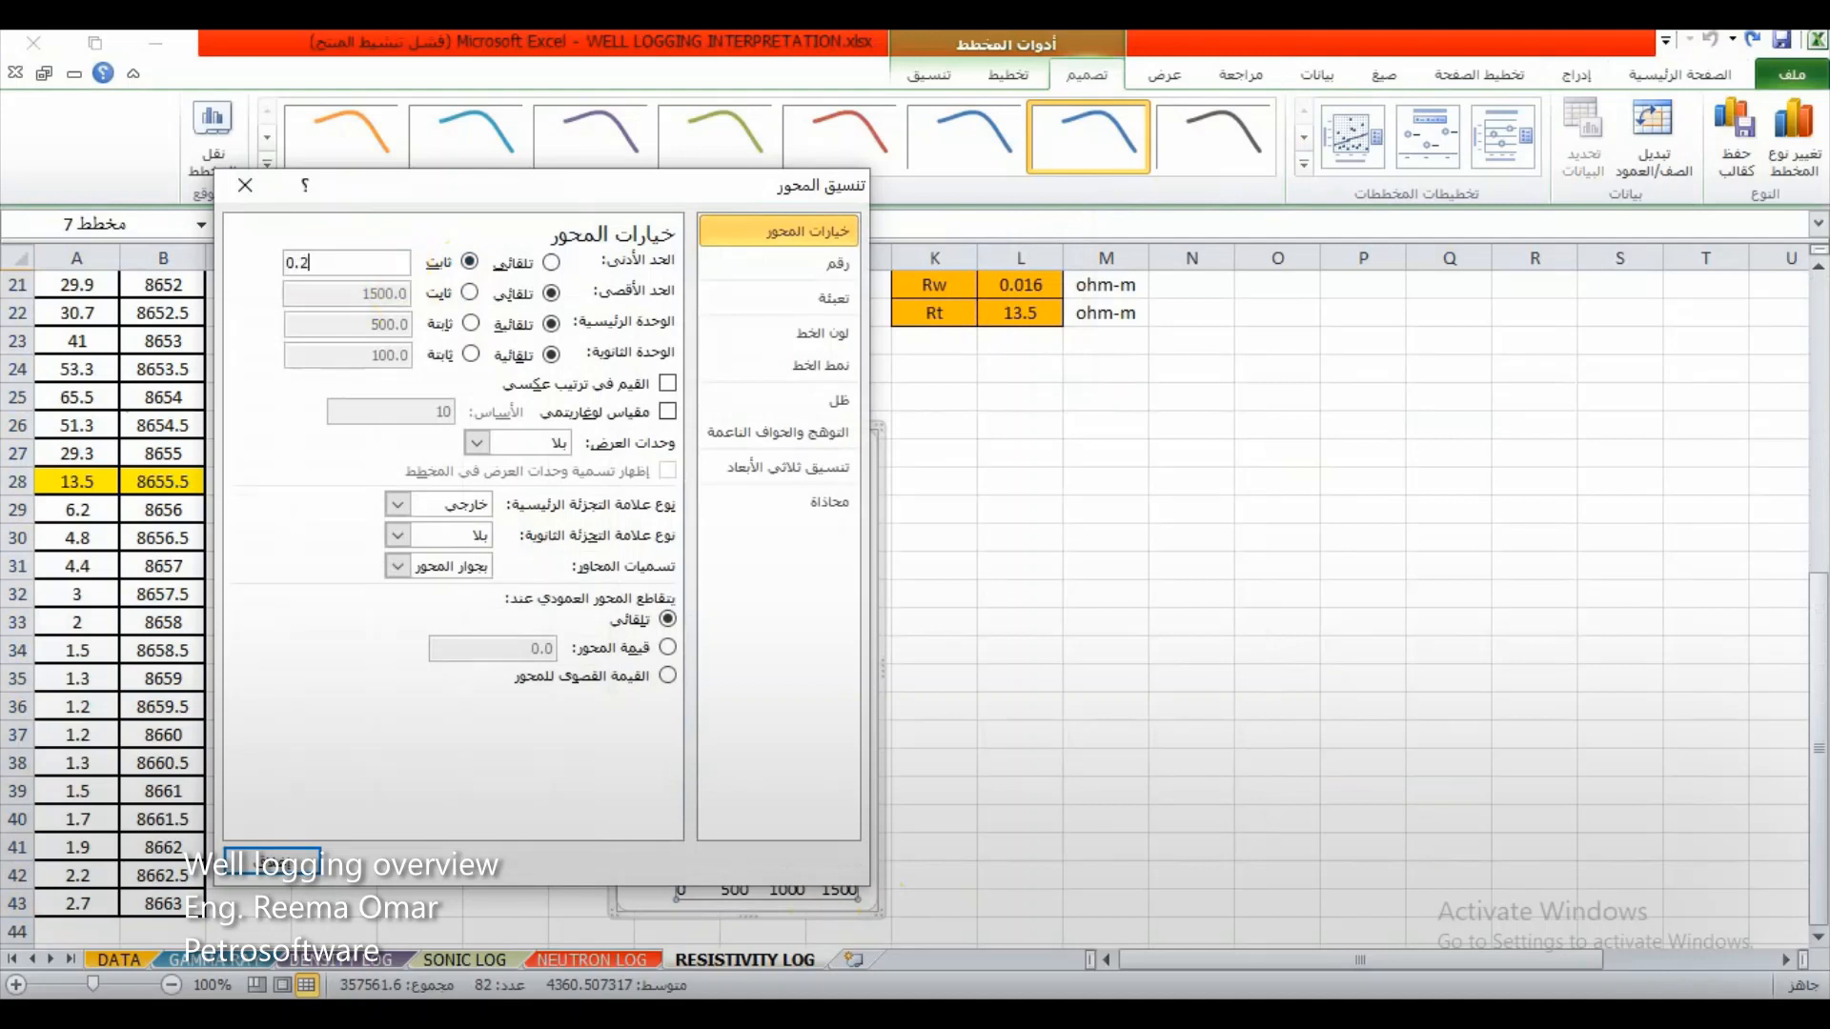
click(440, 293)
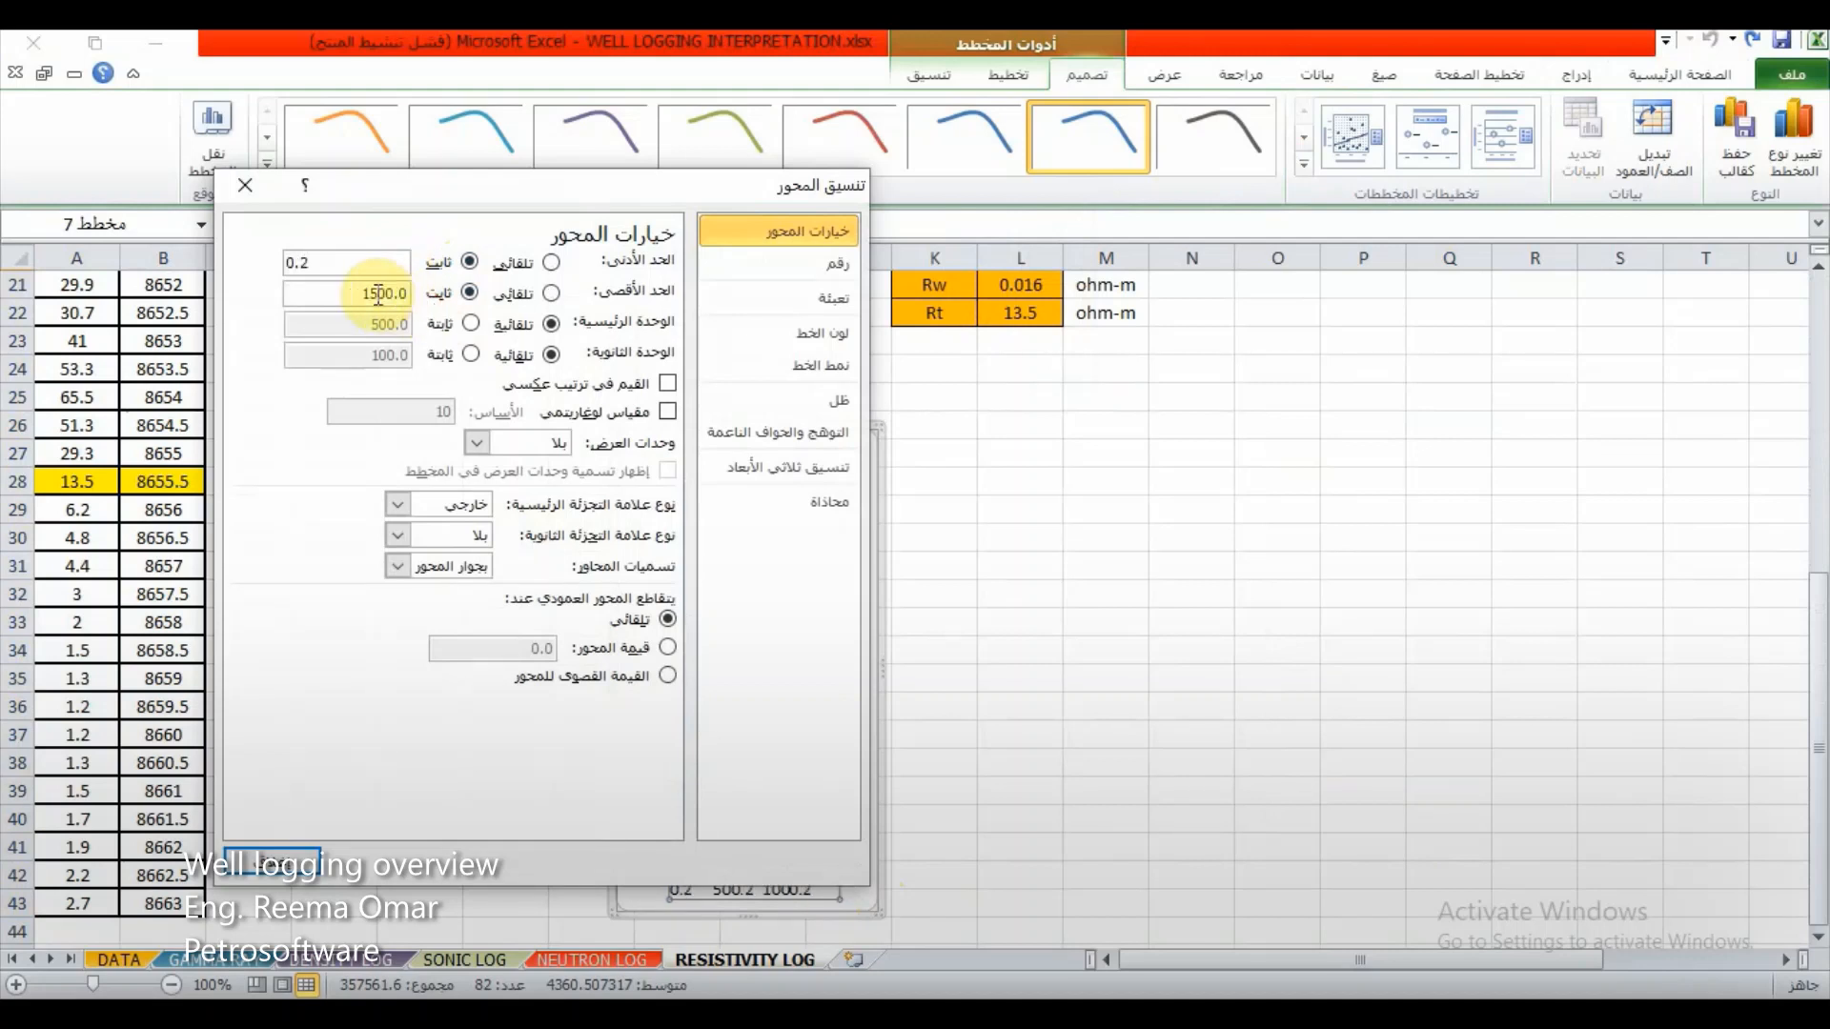
text(2)
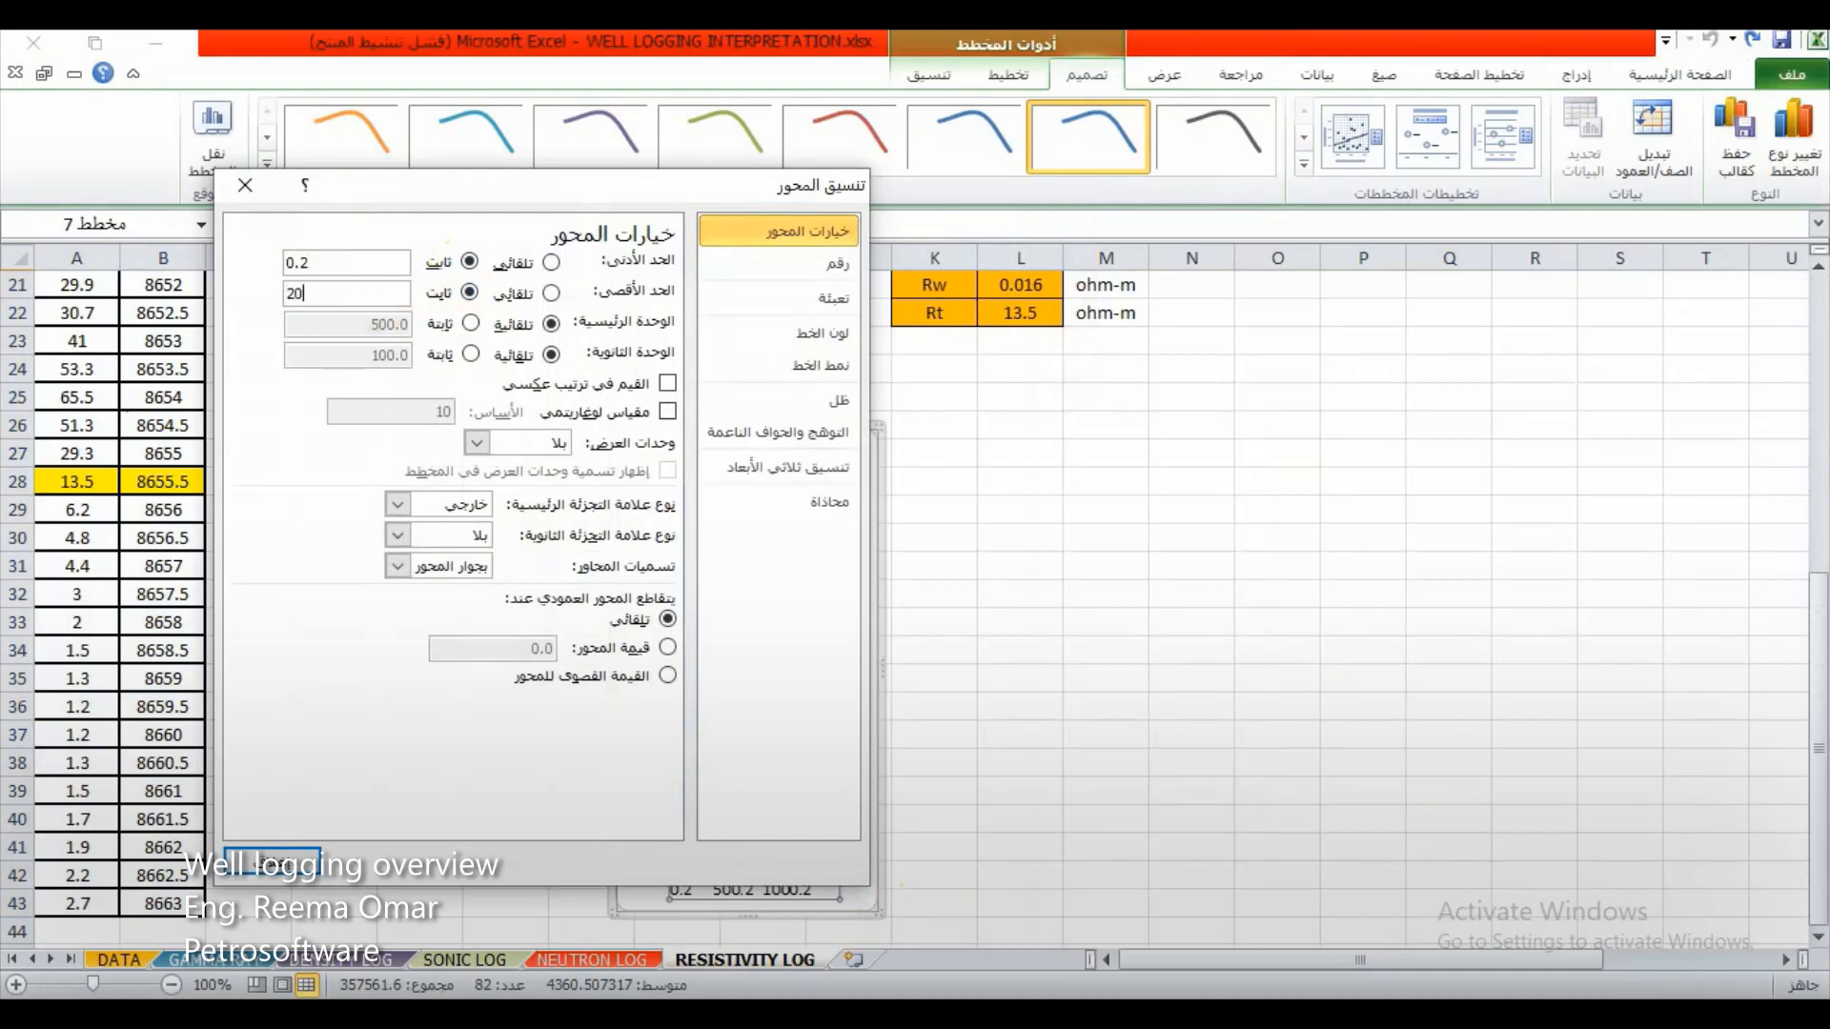
click(646, 414)
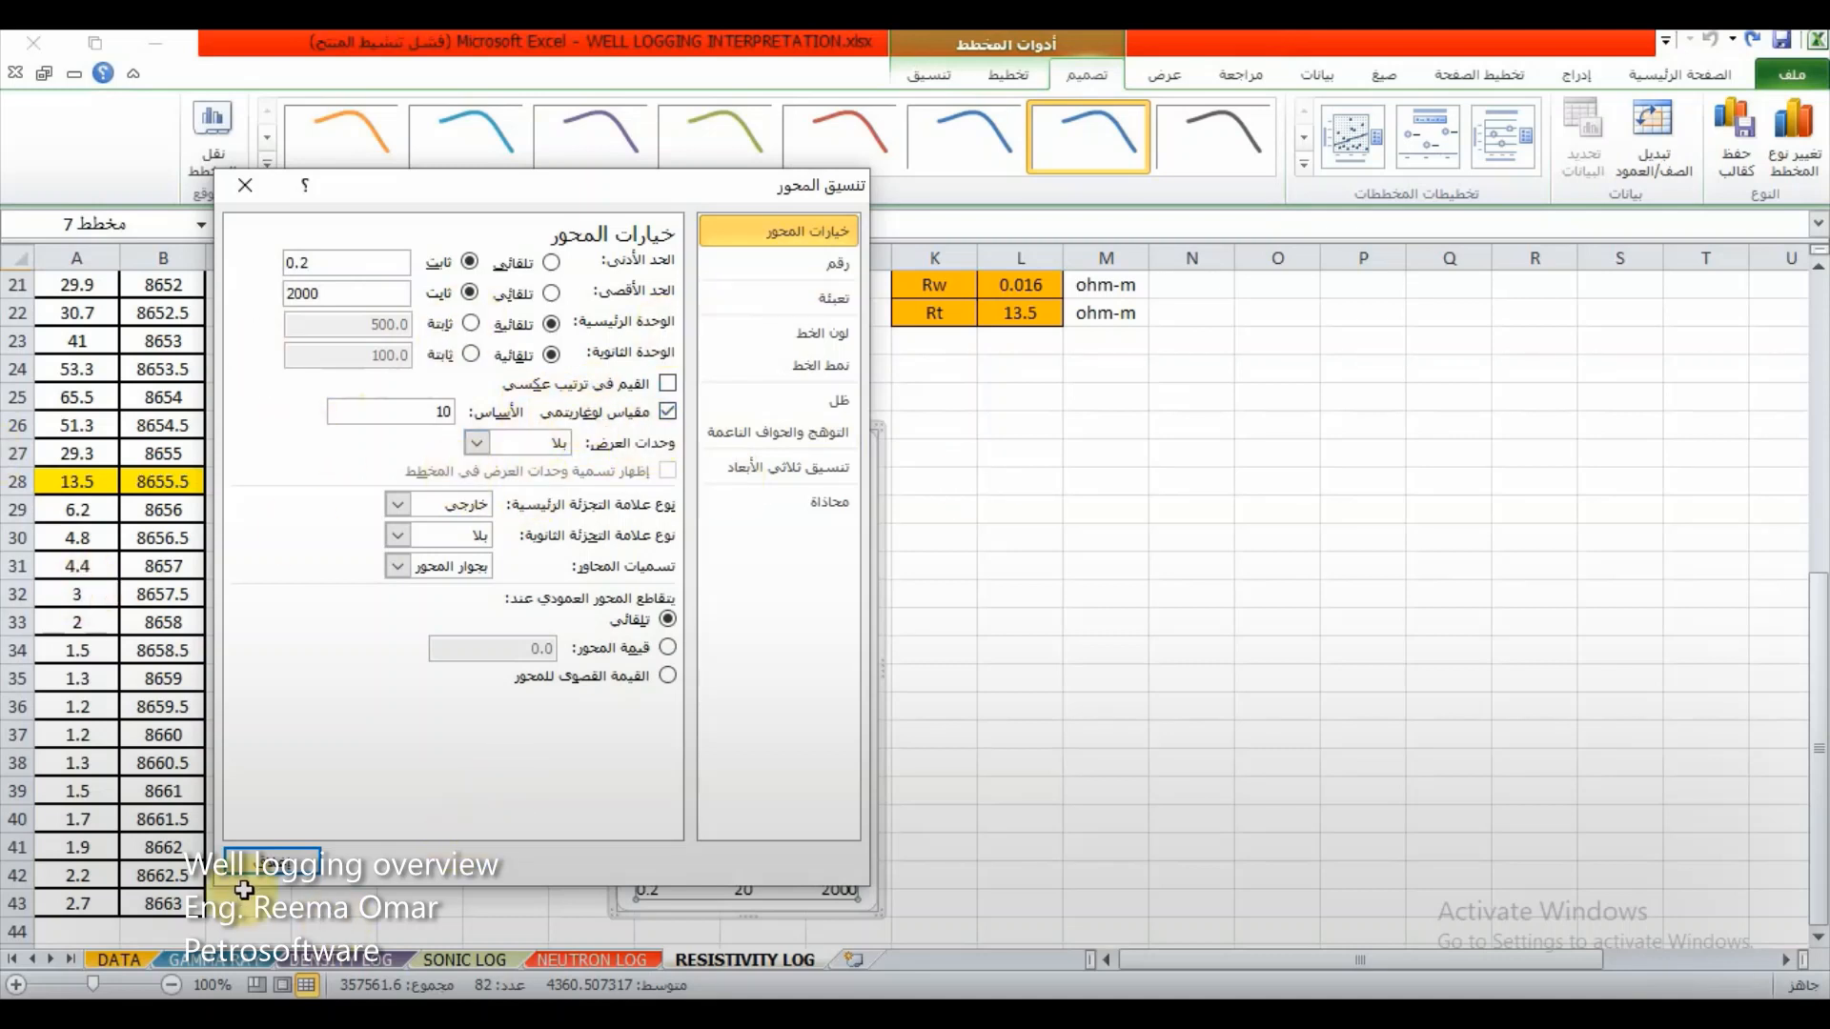
click(307, 861)
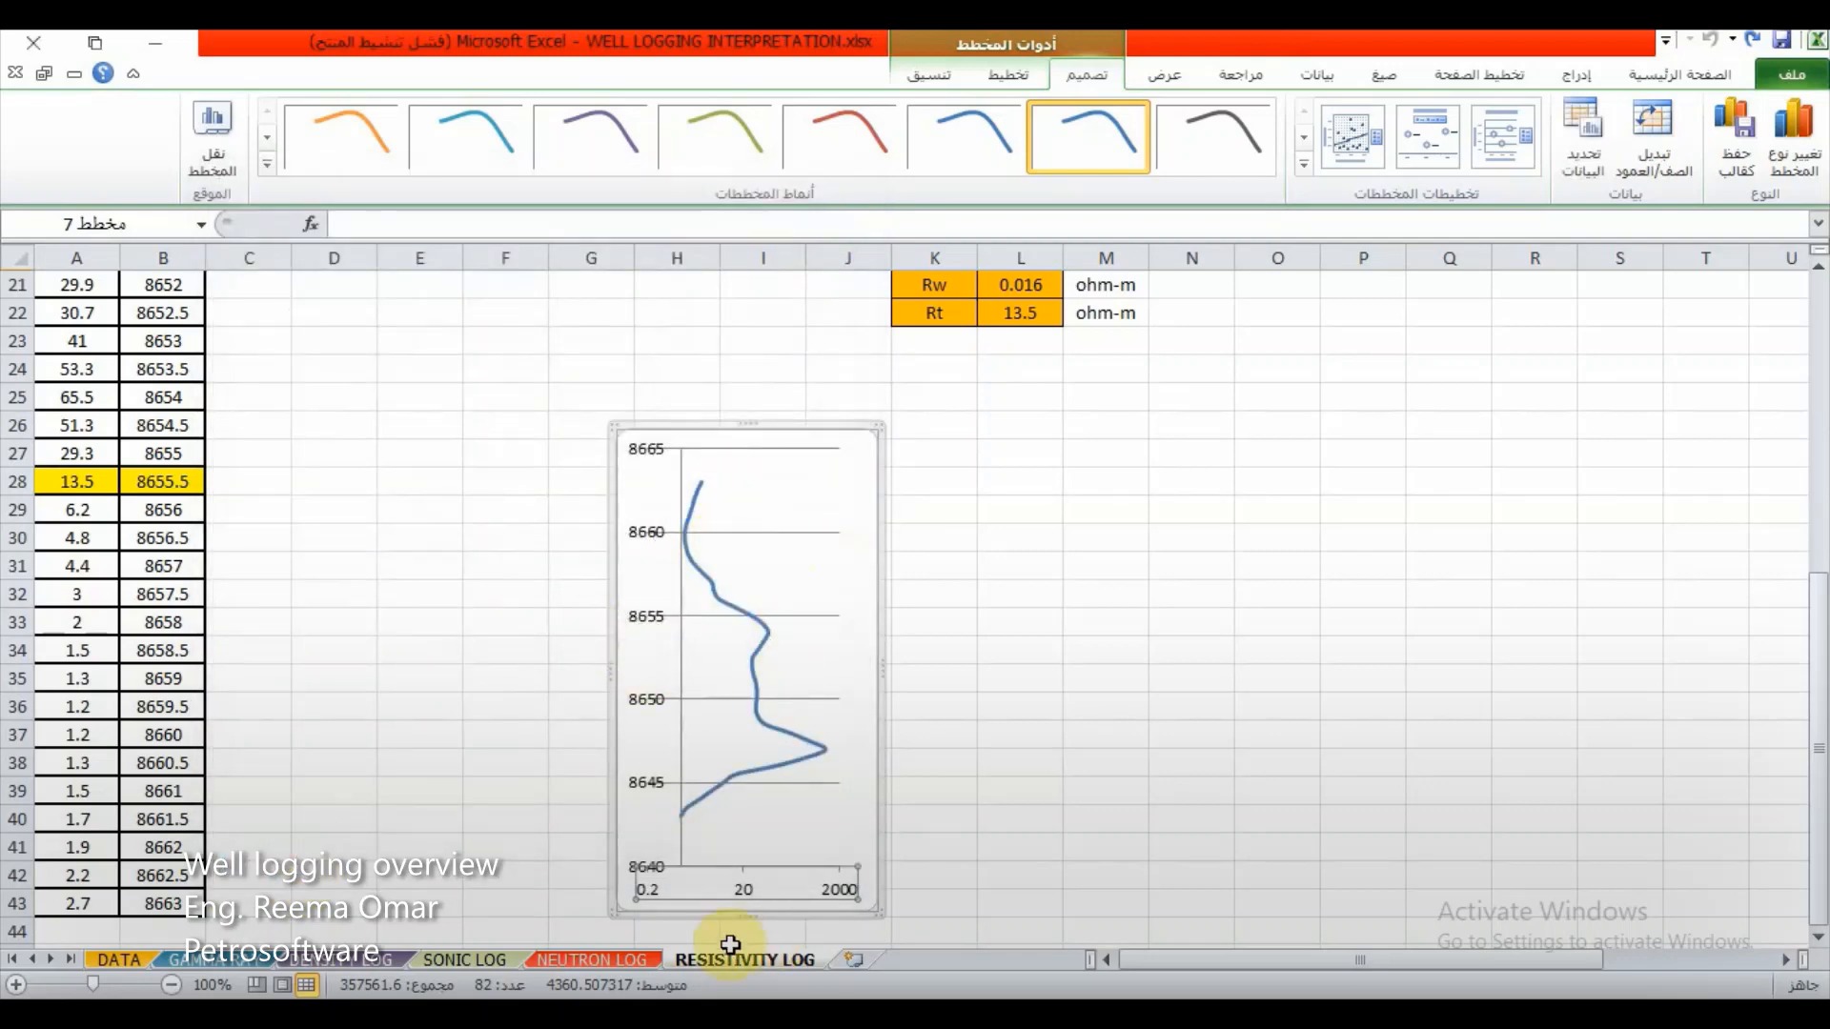
Step: Show the chart's vertical depth axis values in reverse order
double_click(654, 780)
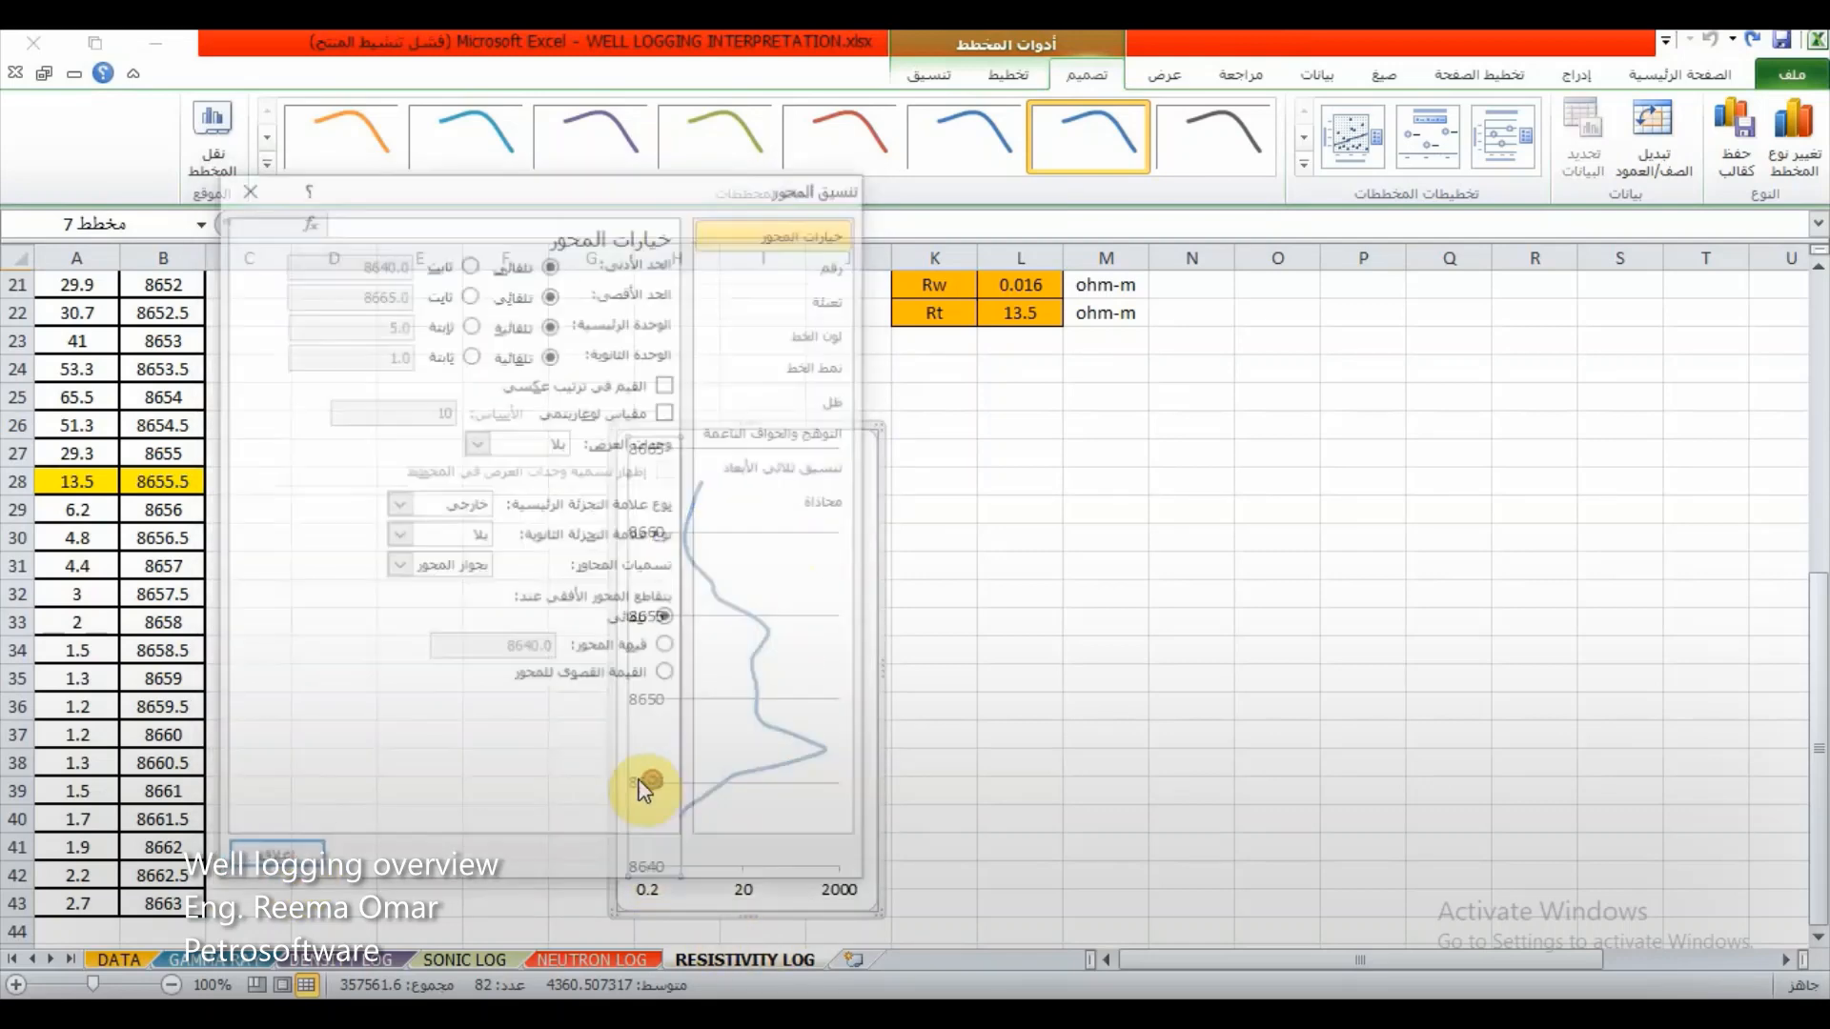
click(662, 385)
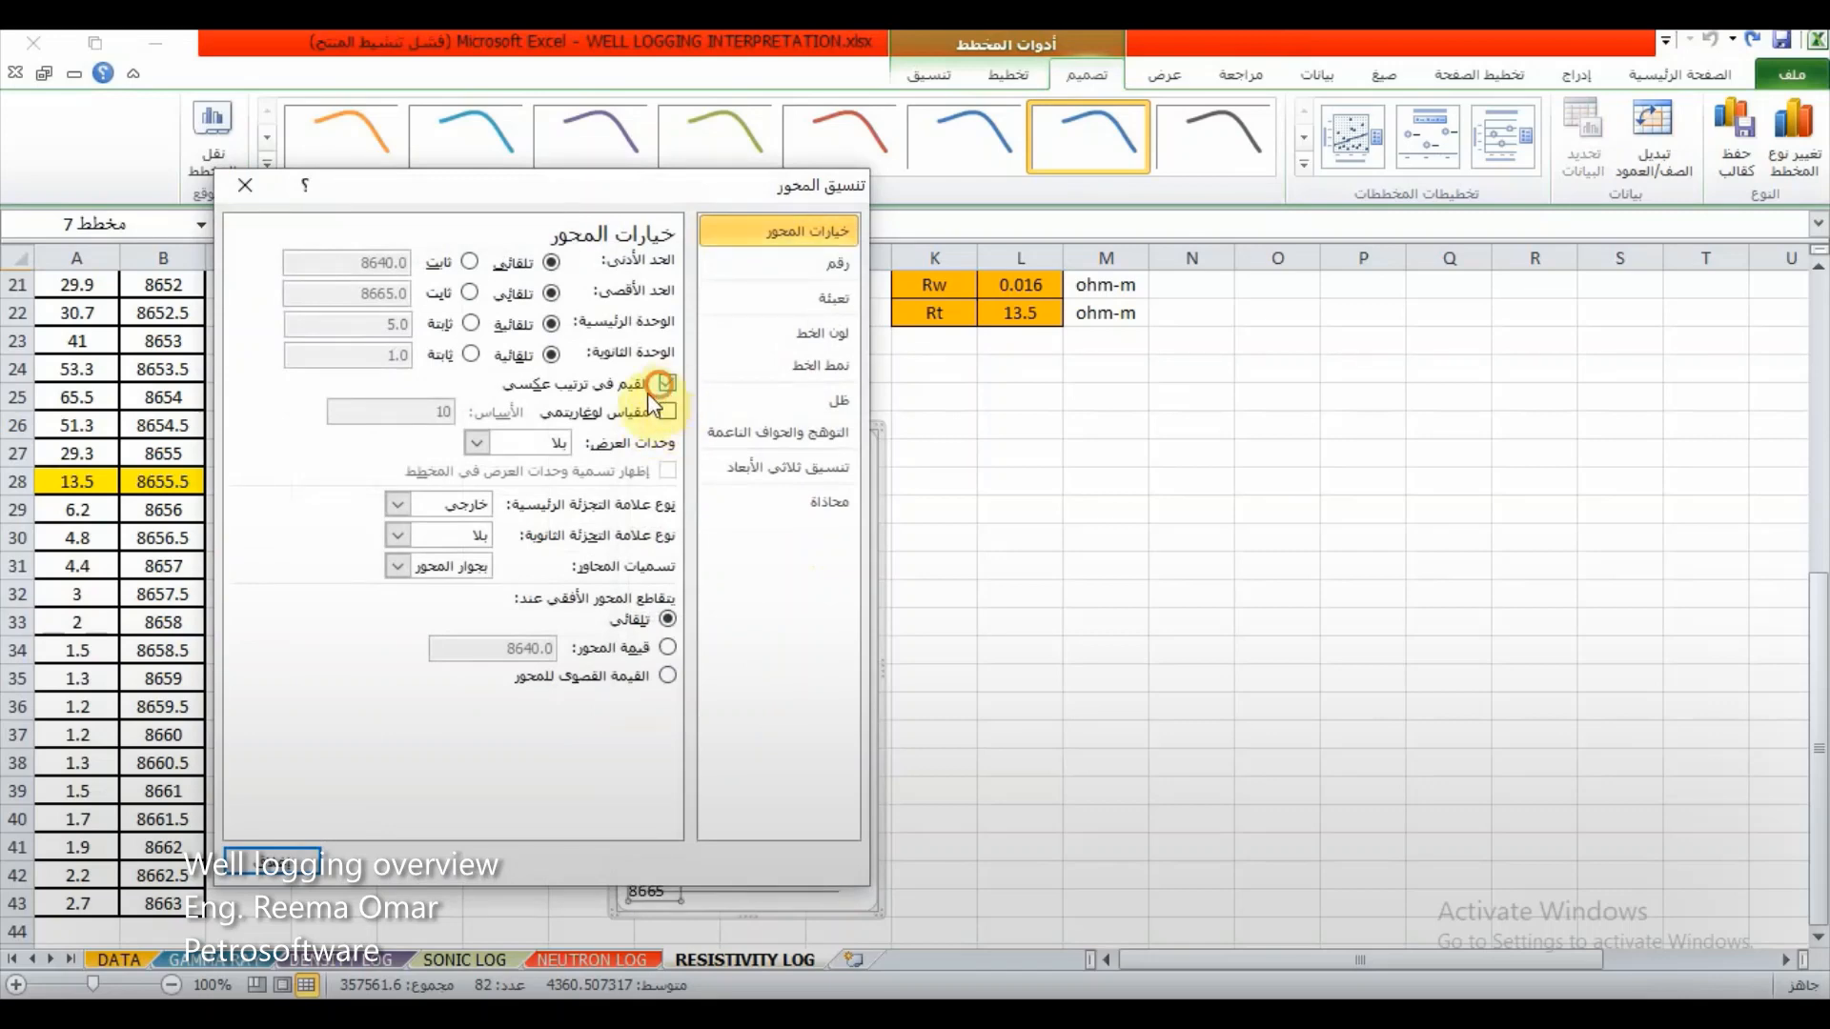
click(274, 857)
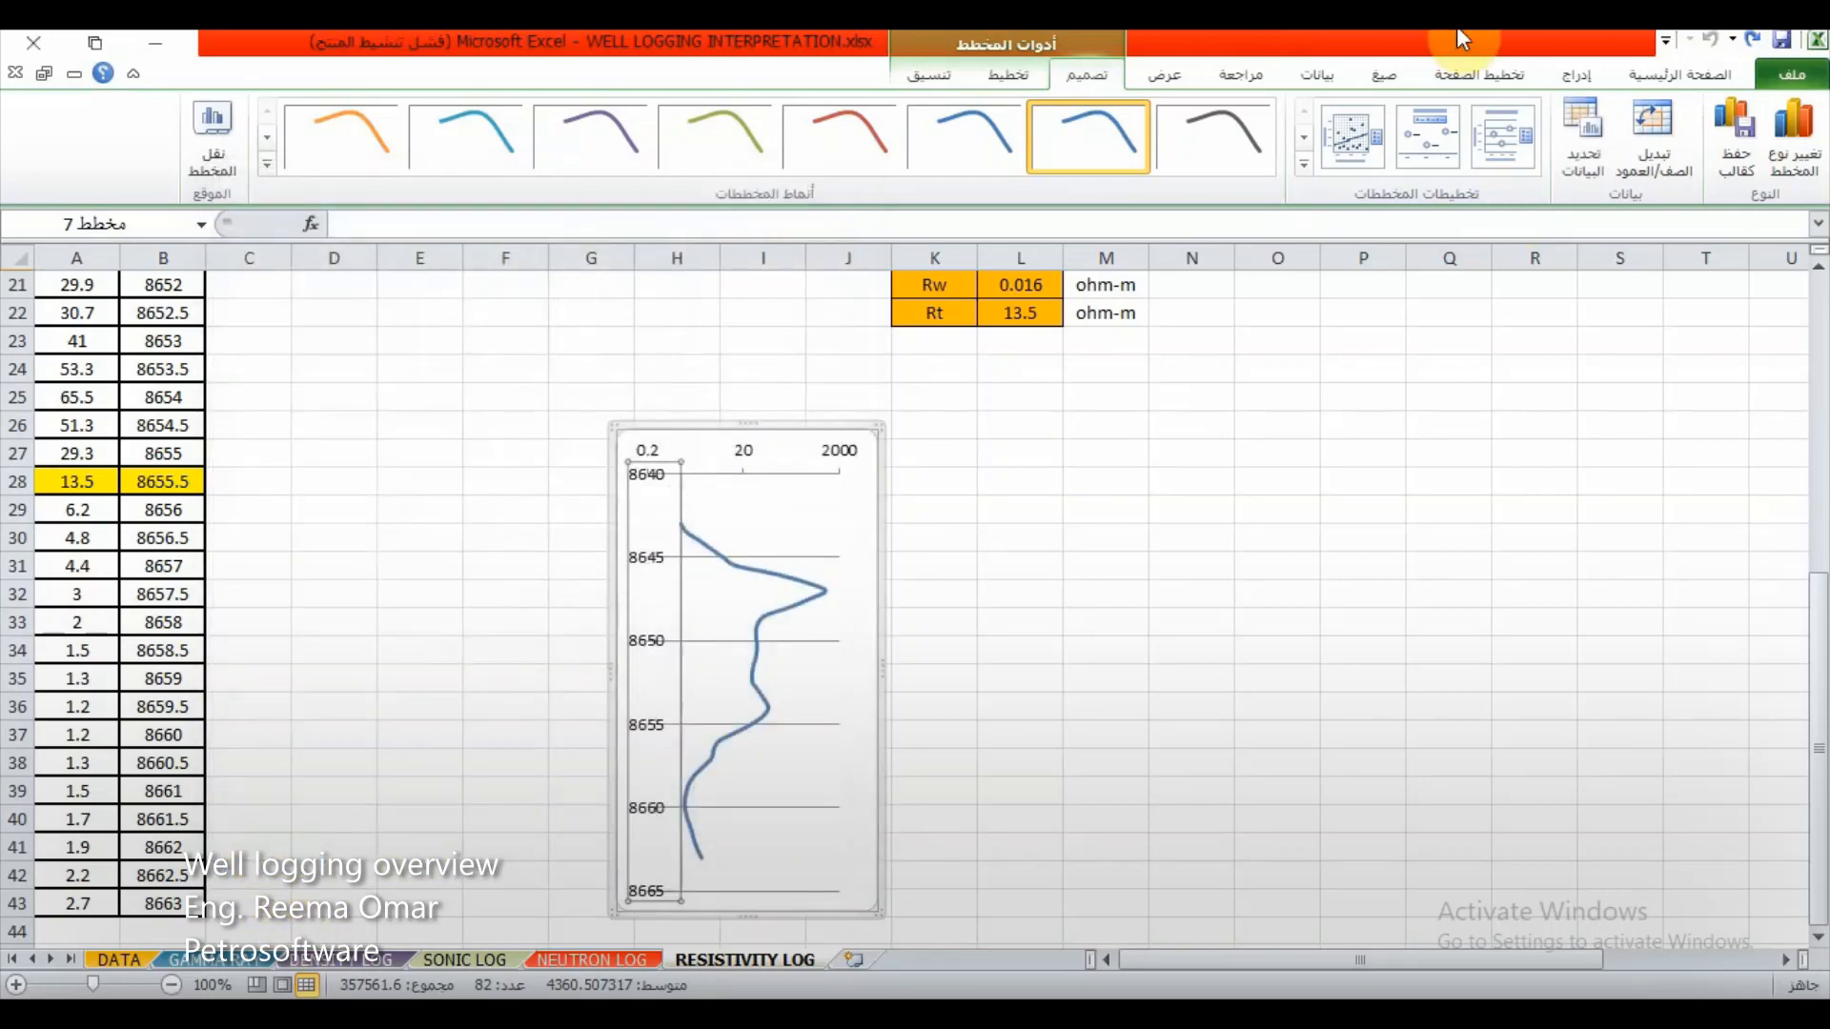
Step: Display both major and minor gridlines for the chart's horizontal and vertical directions
click(999, 75)
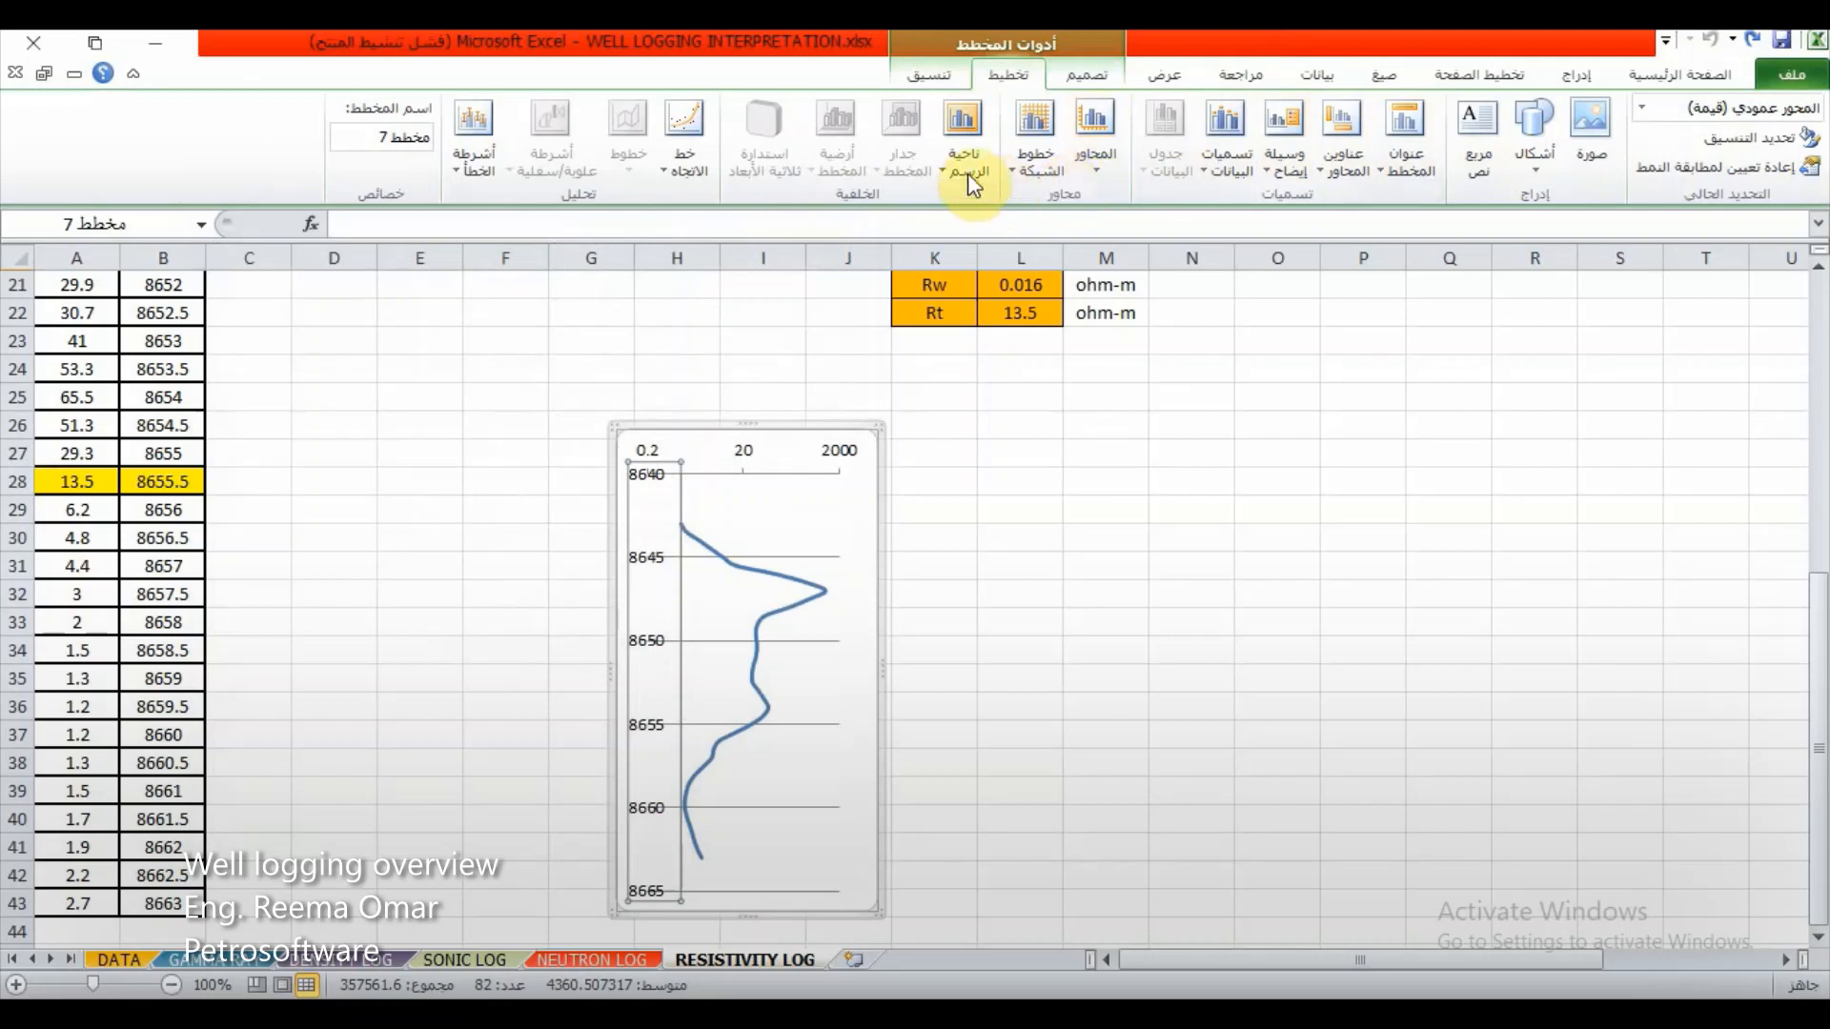
click(1034, 143)
mouse_move(991, 198)
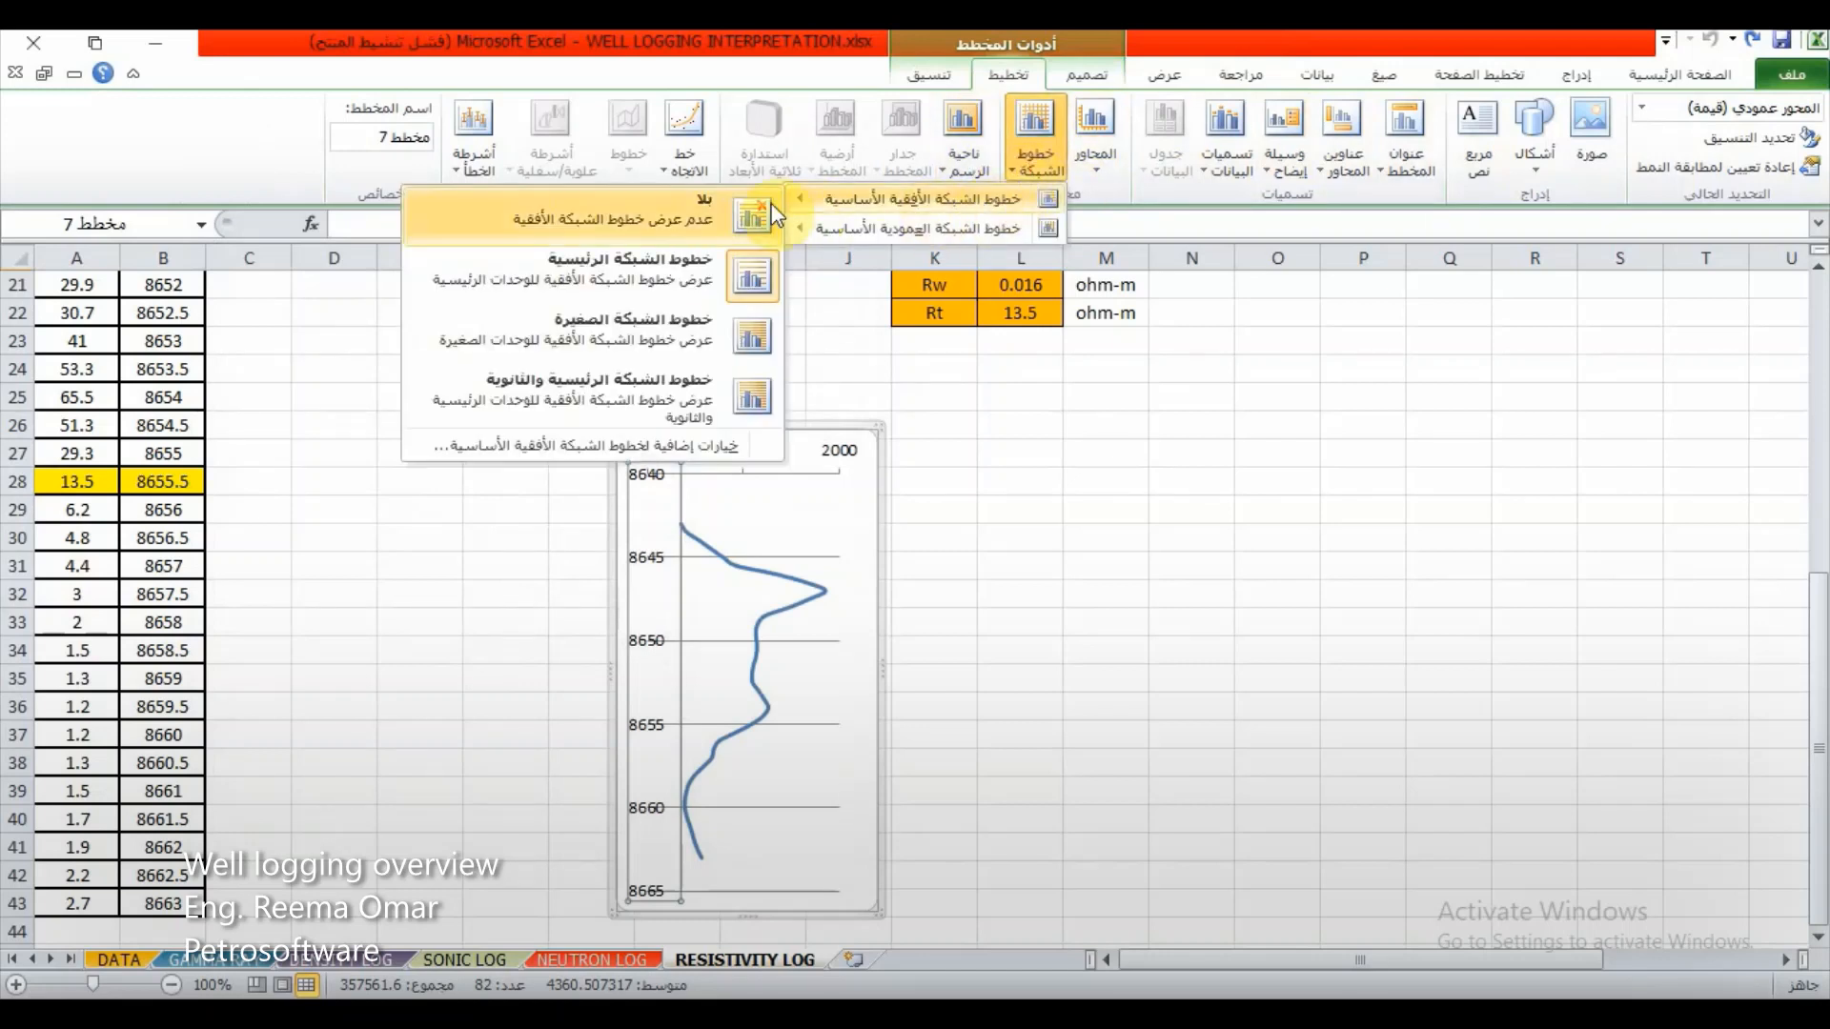
click(633, 381)
click(1034, 143)
mouse_move(963, 246)
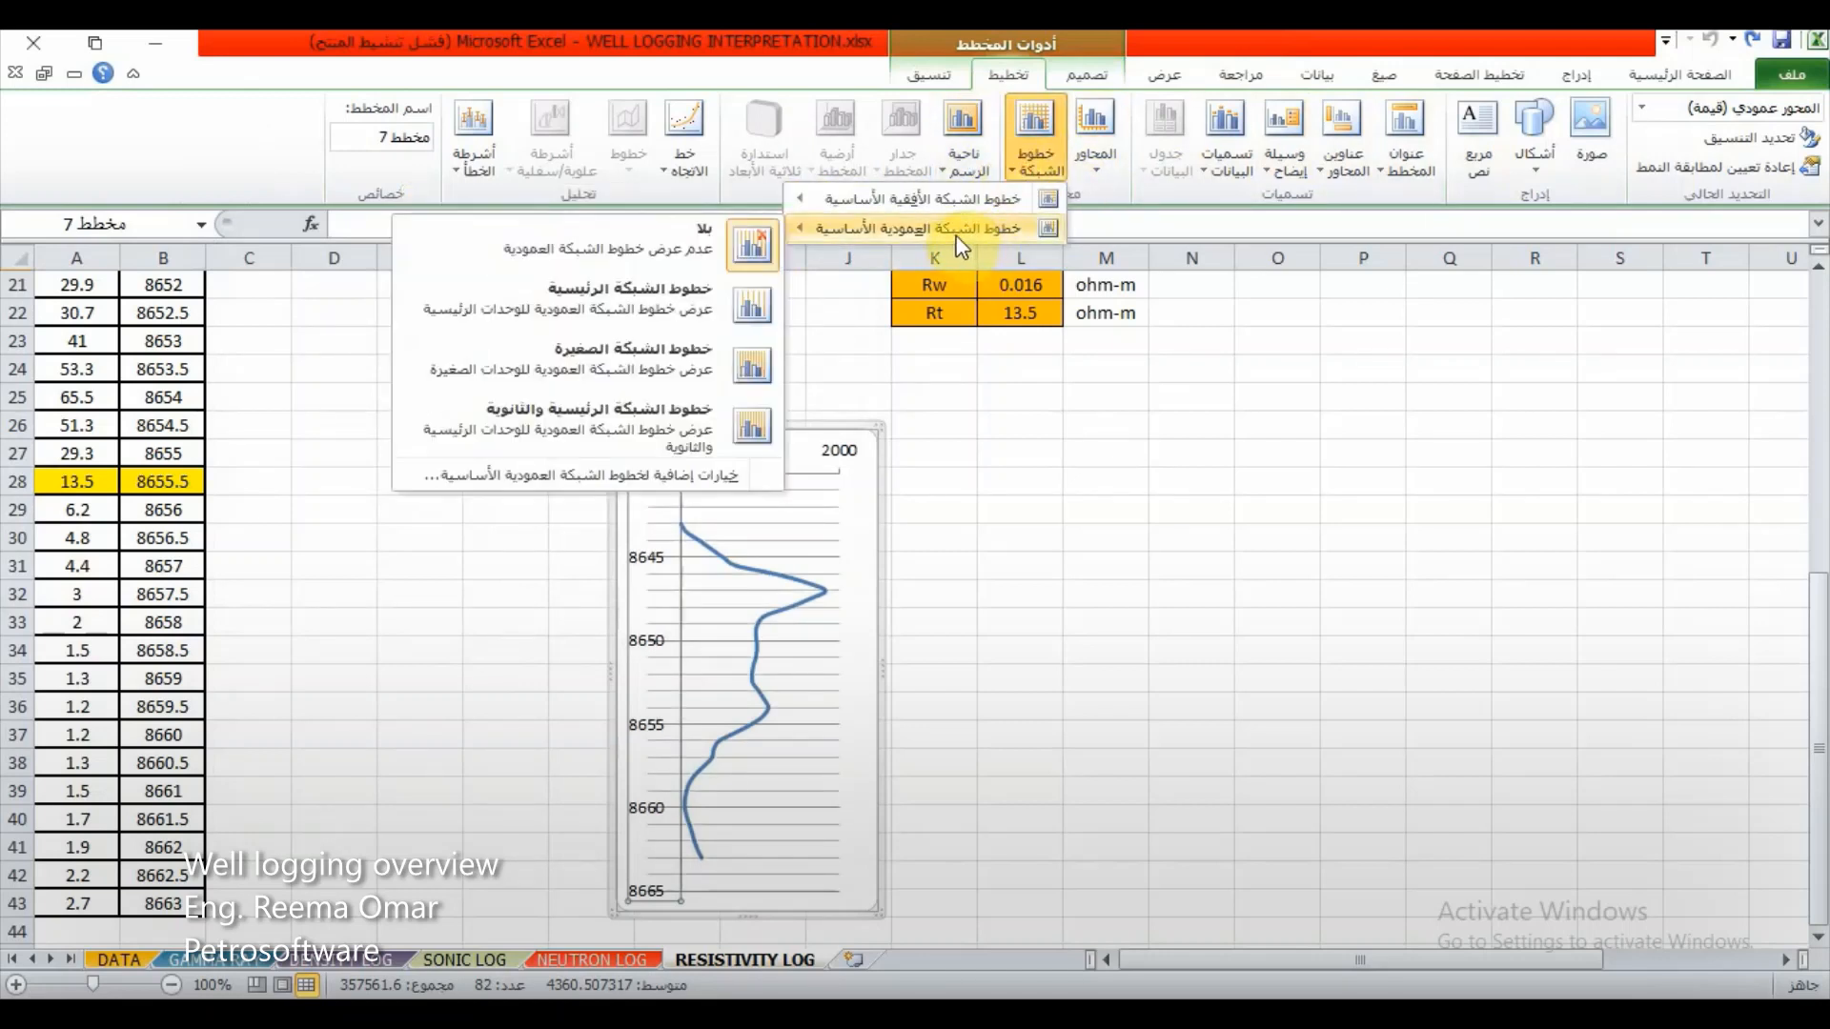
click(684, 421)
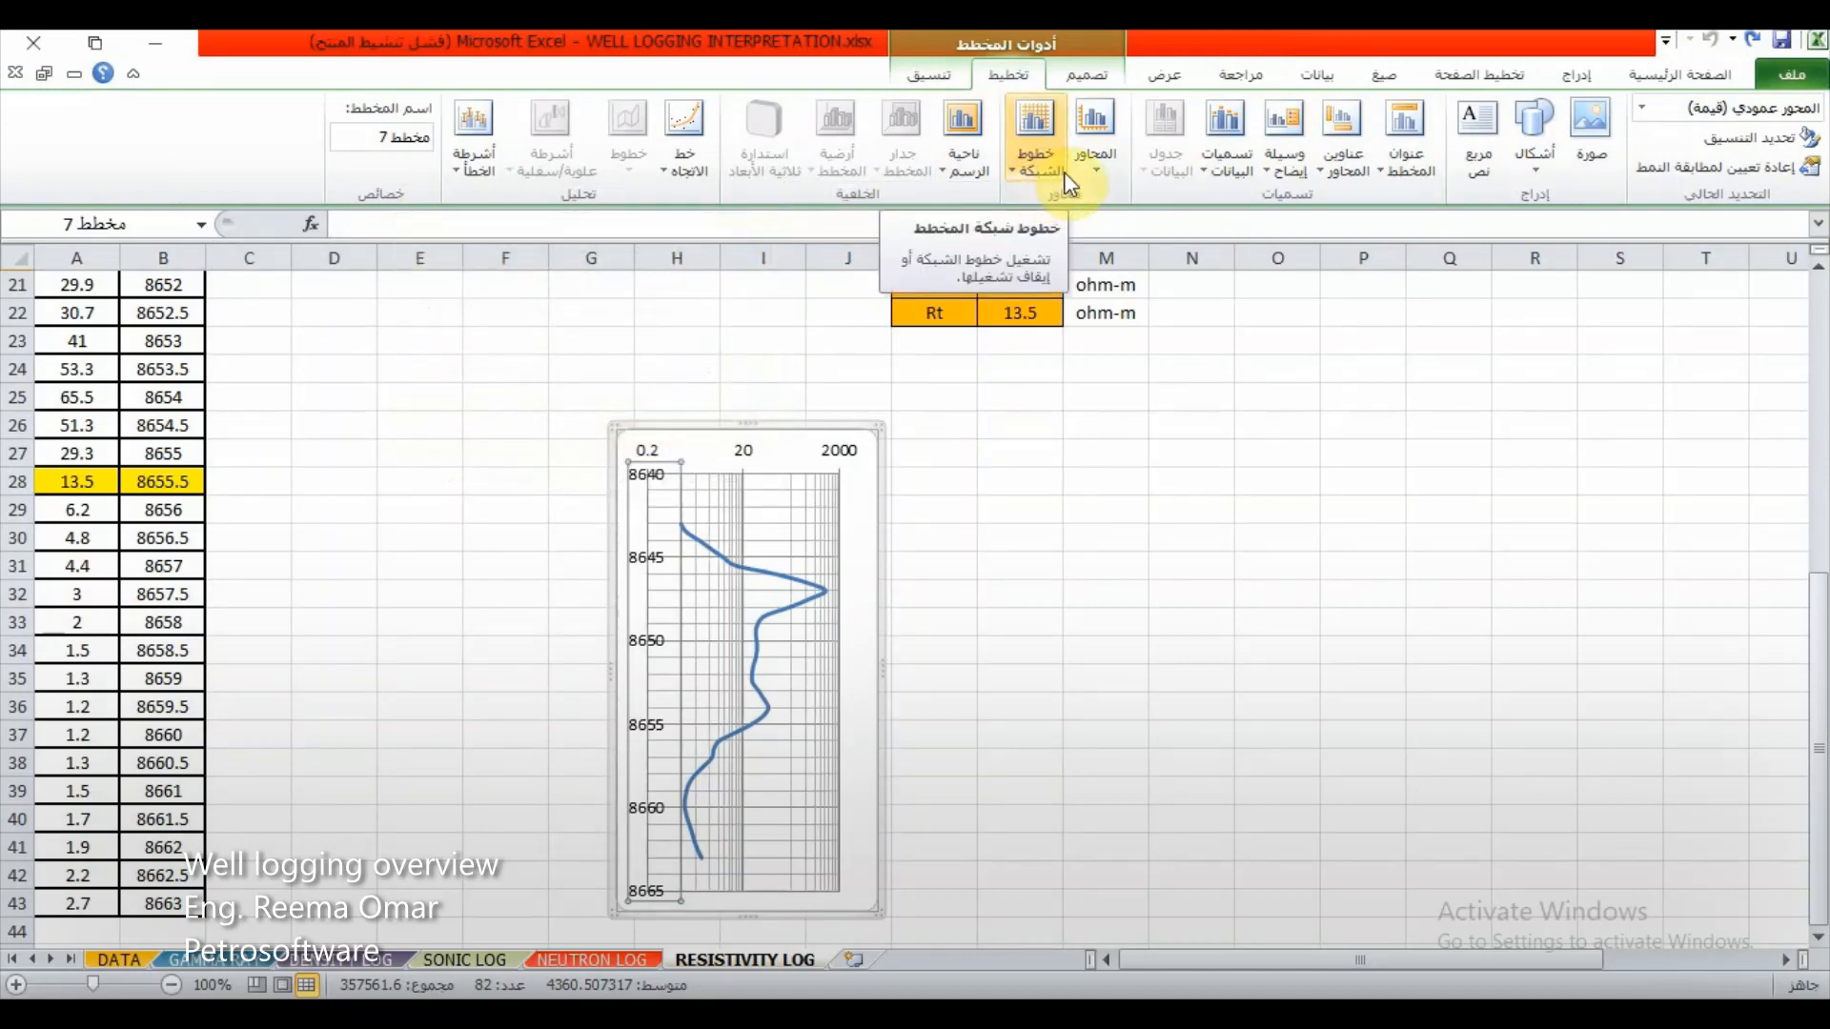
Step: Add a title above the chart and replace its placeholder text with IDL
click(1399, 162)
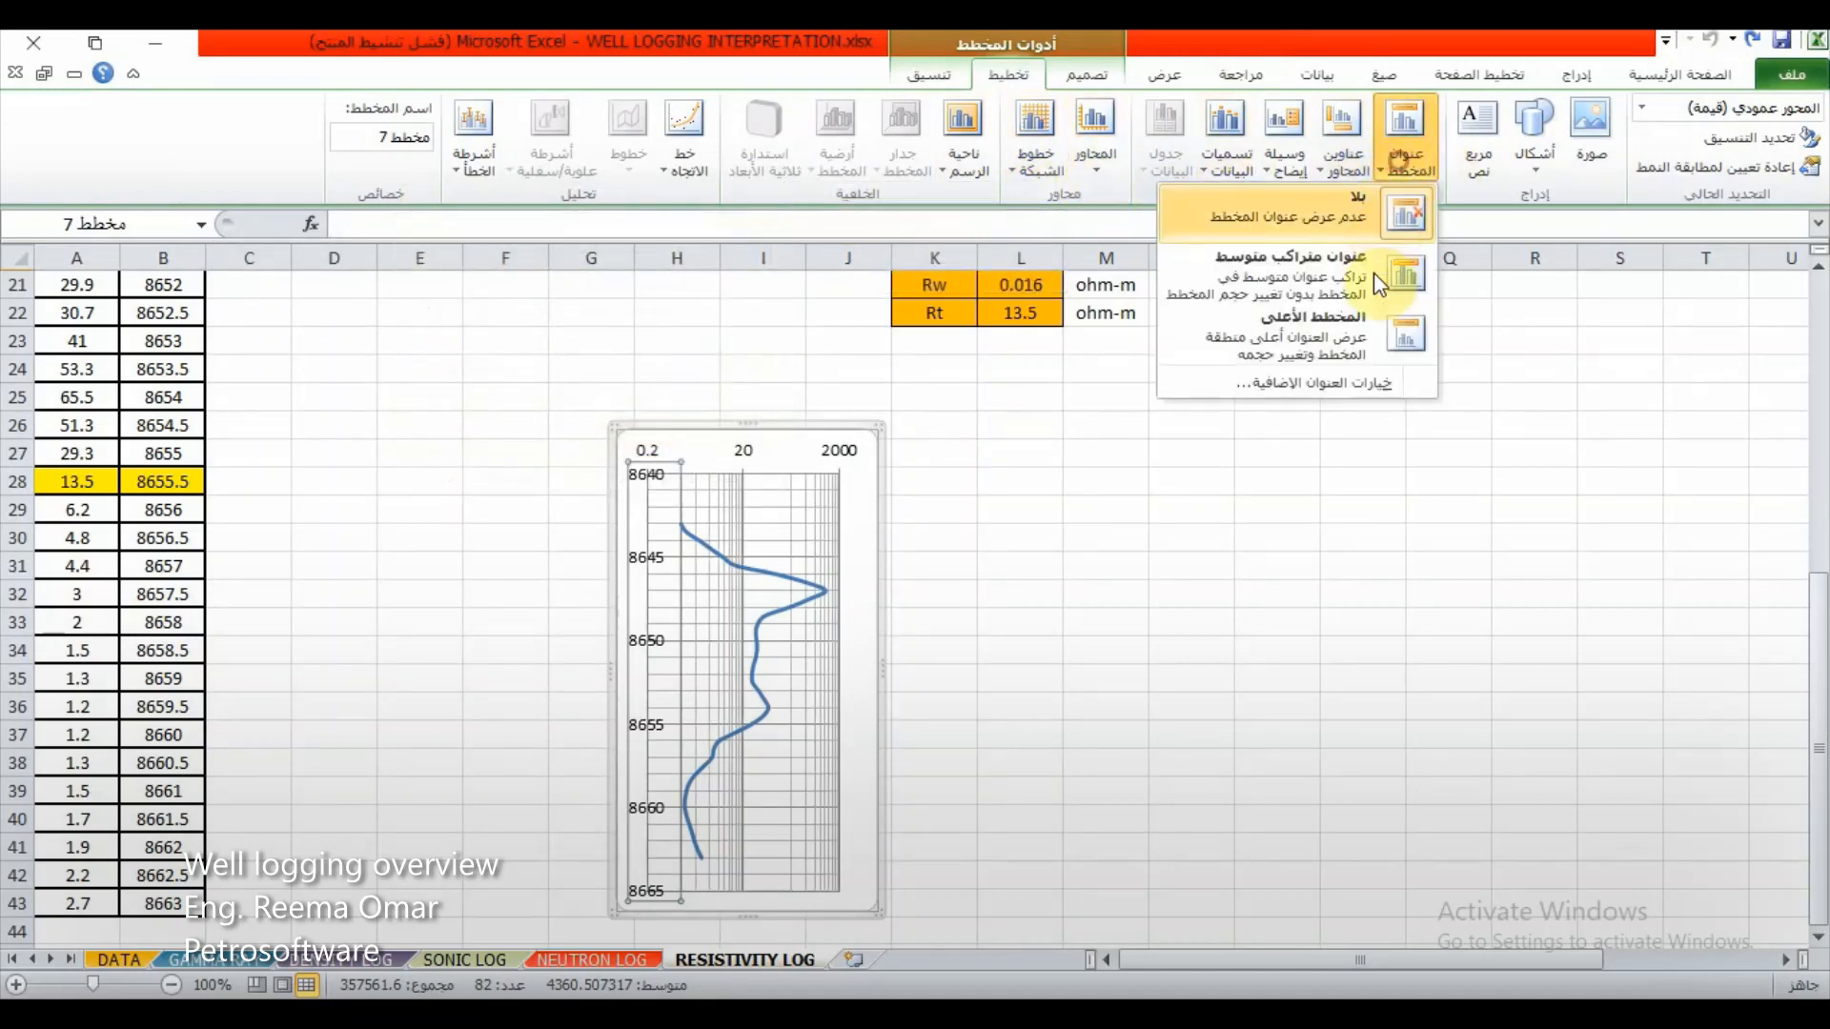
click(1353, 335)
triple_click(752, 462)
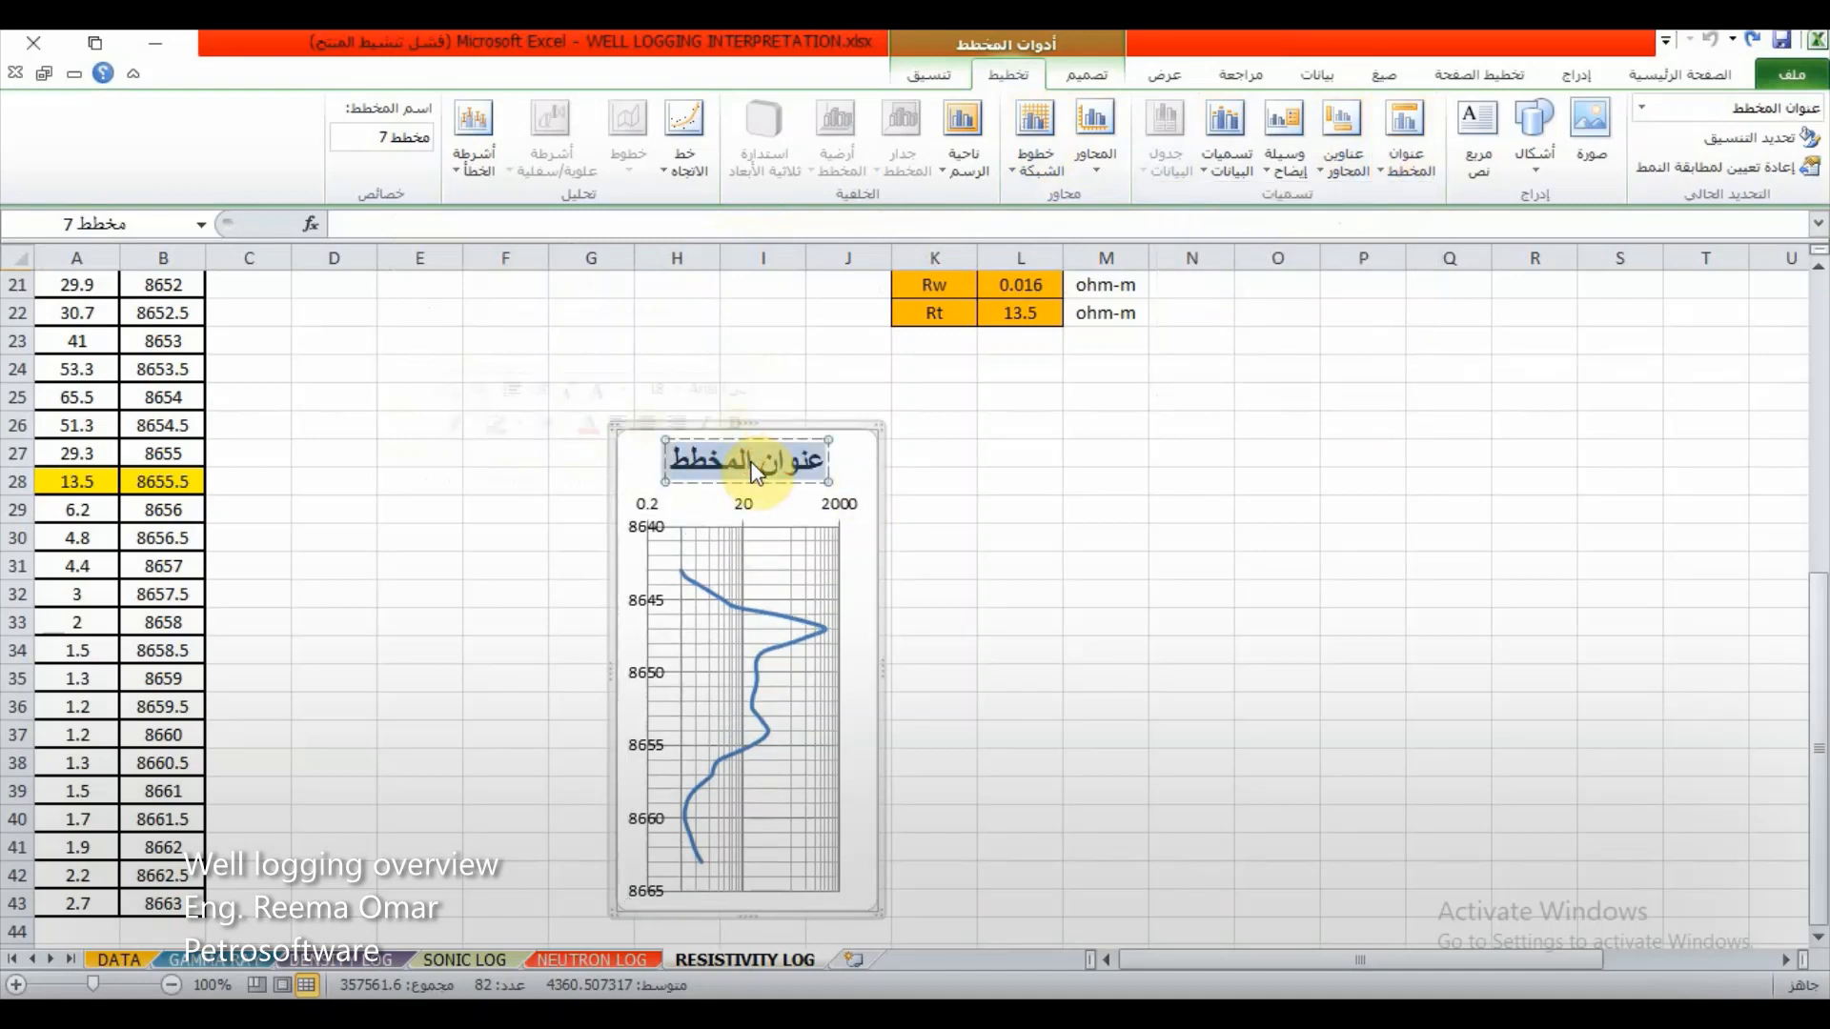
key(BackSpace)
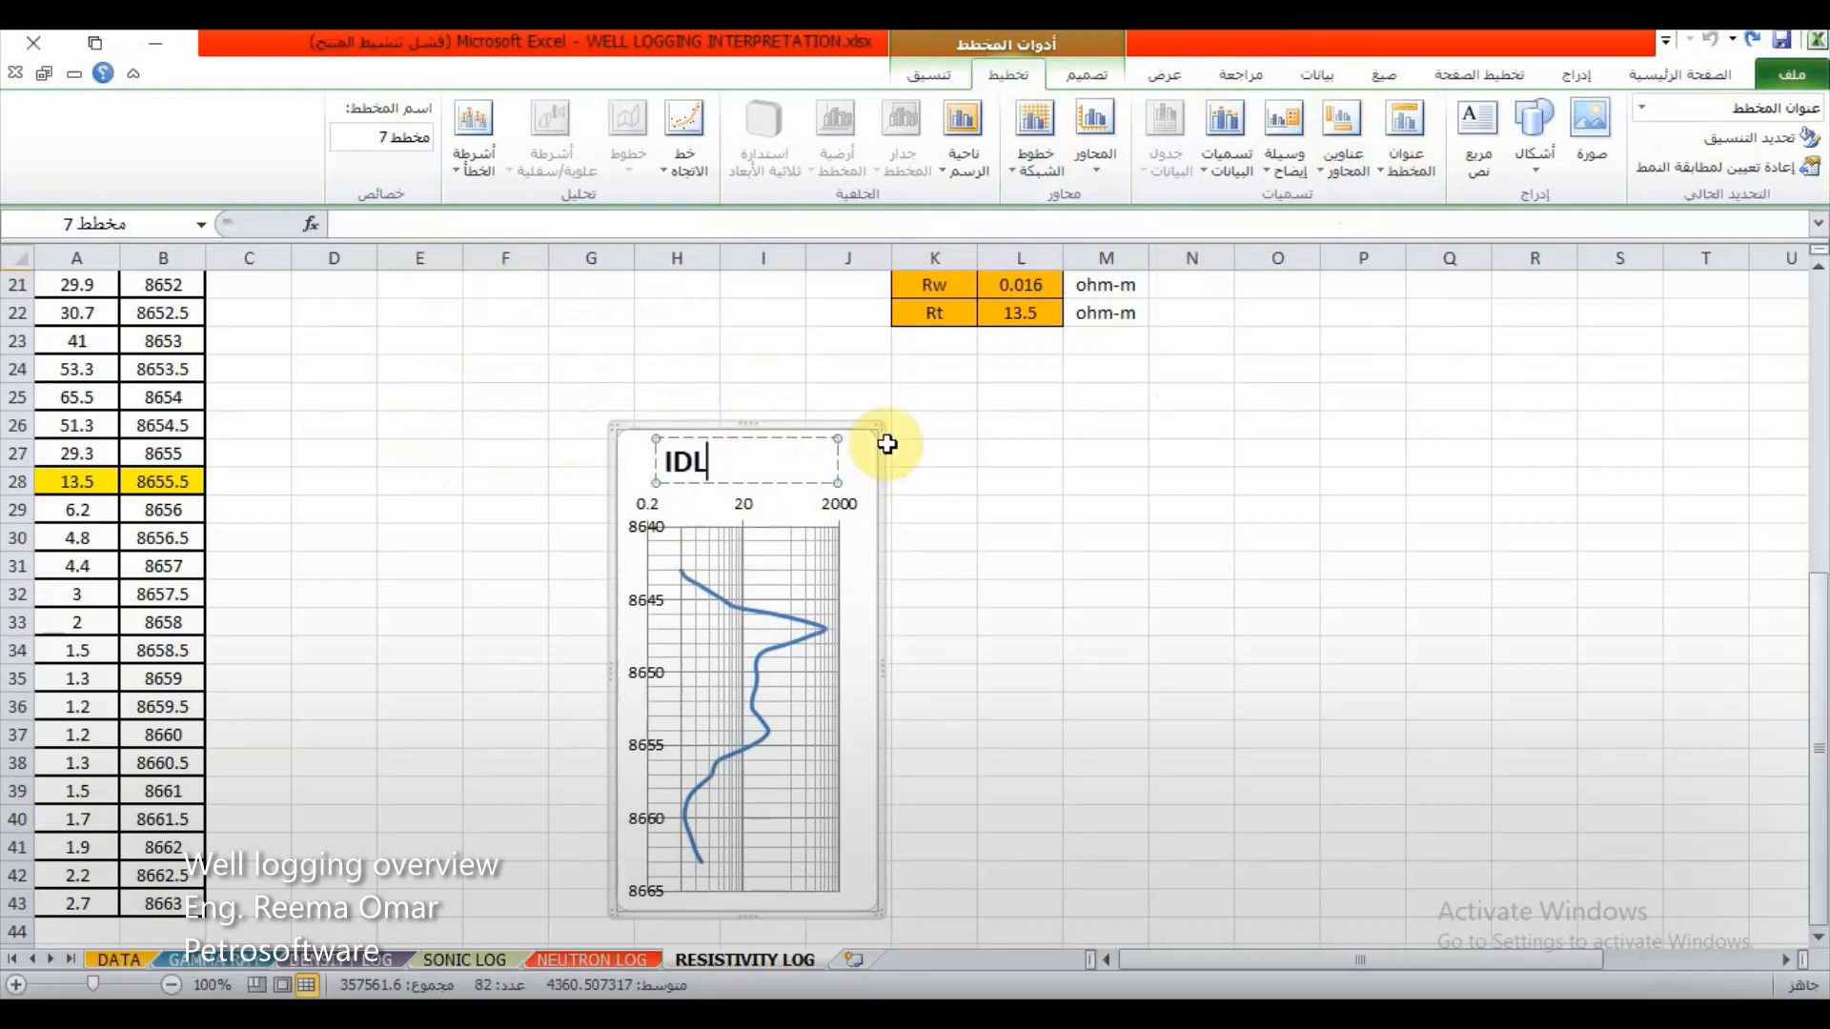
click(1573, 75)
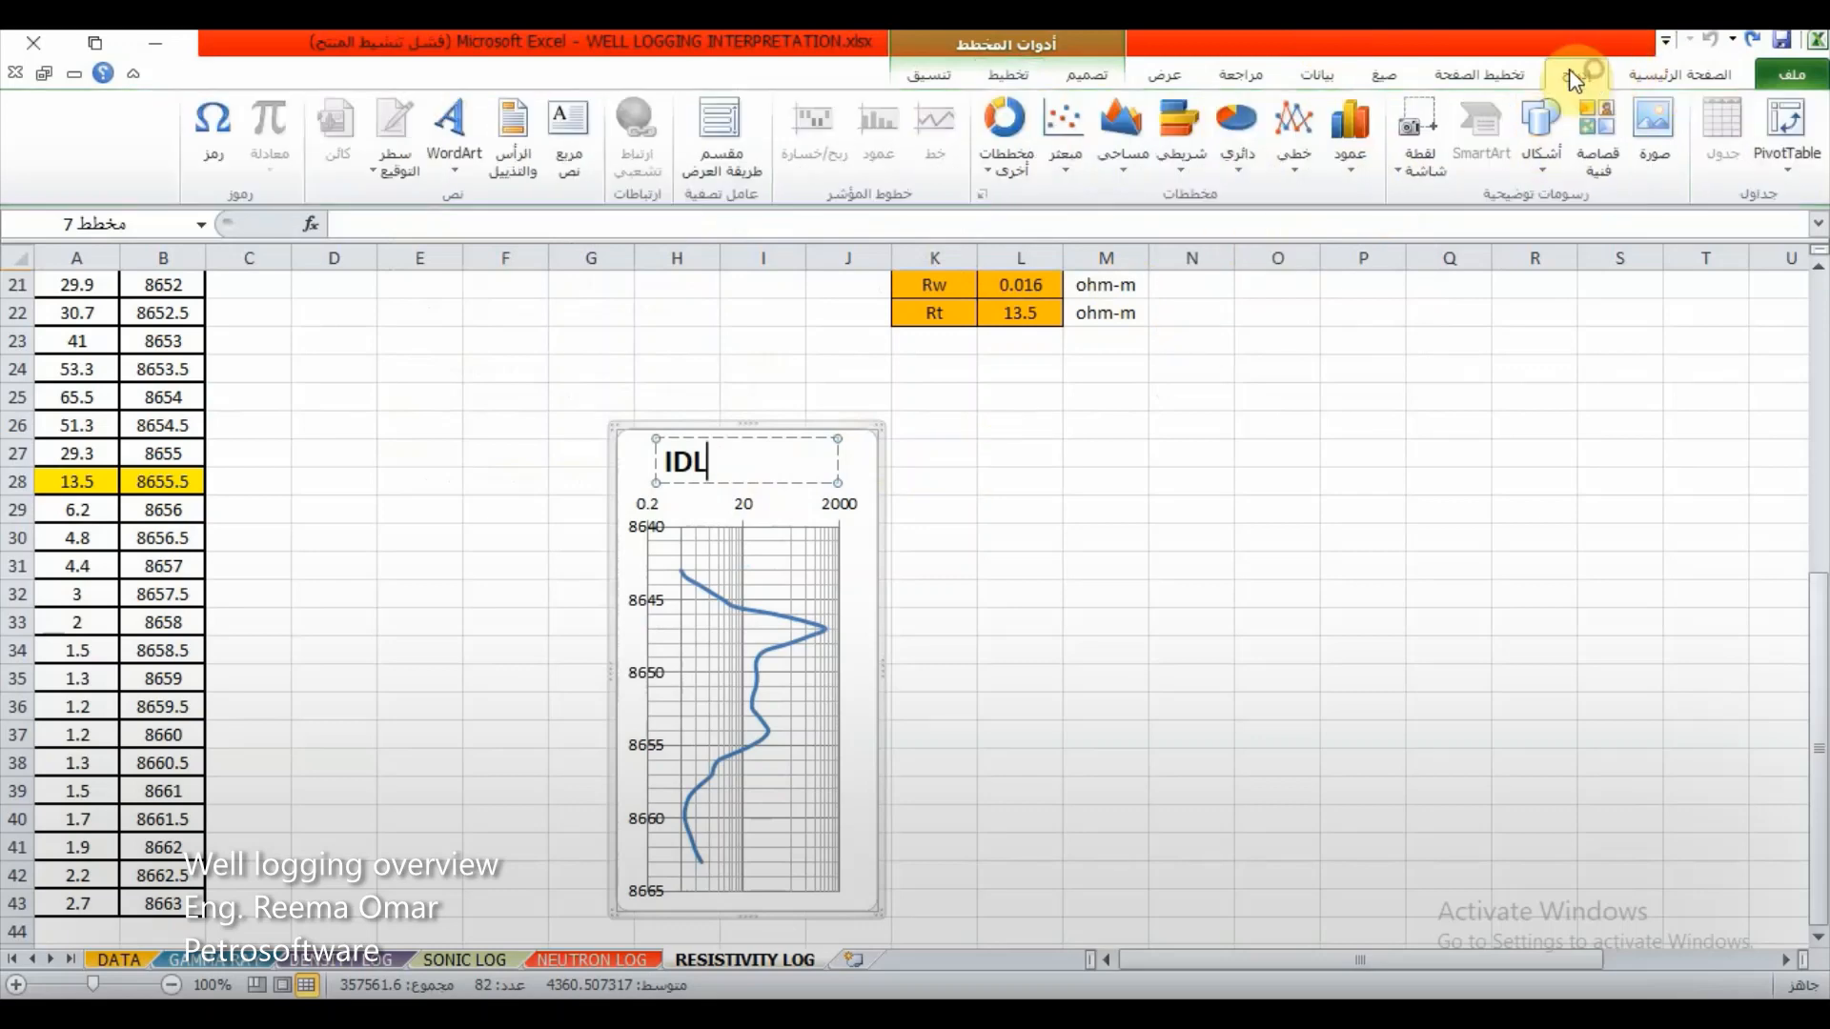
click(986, 564)
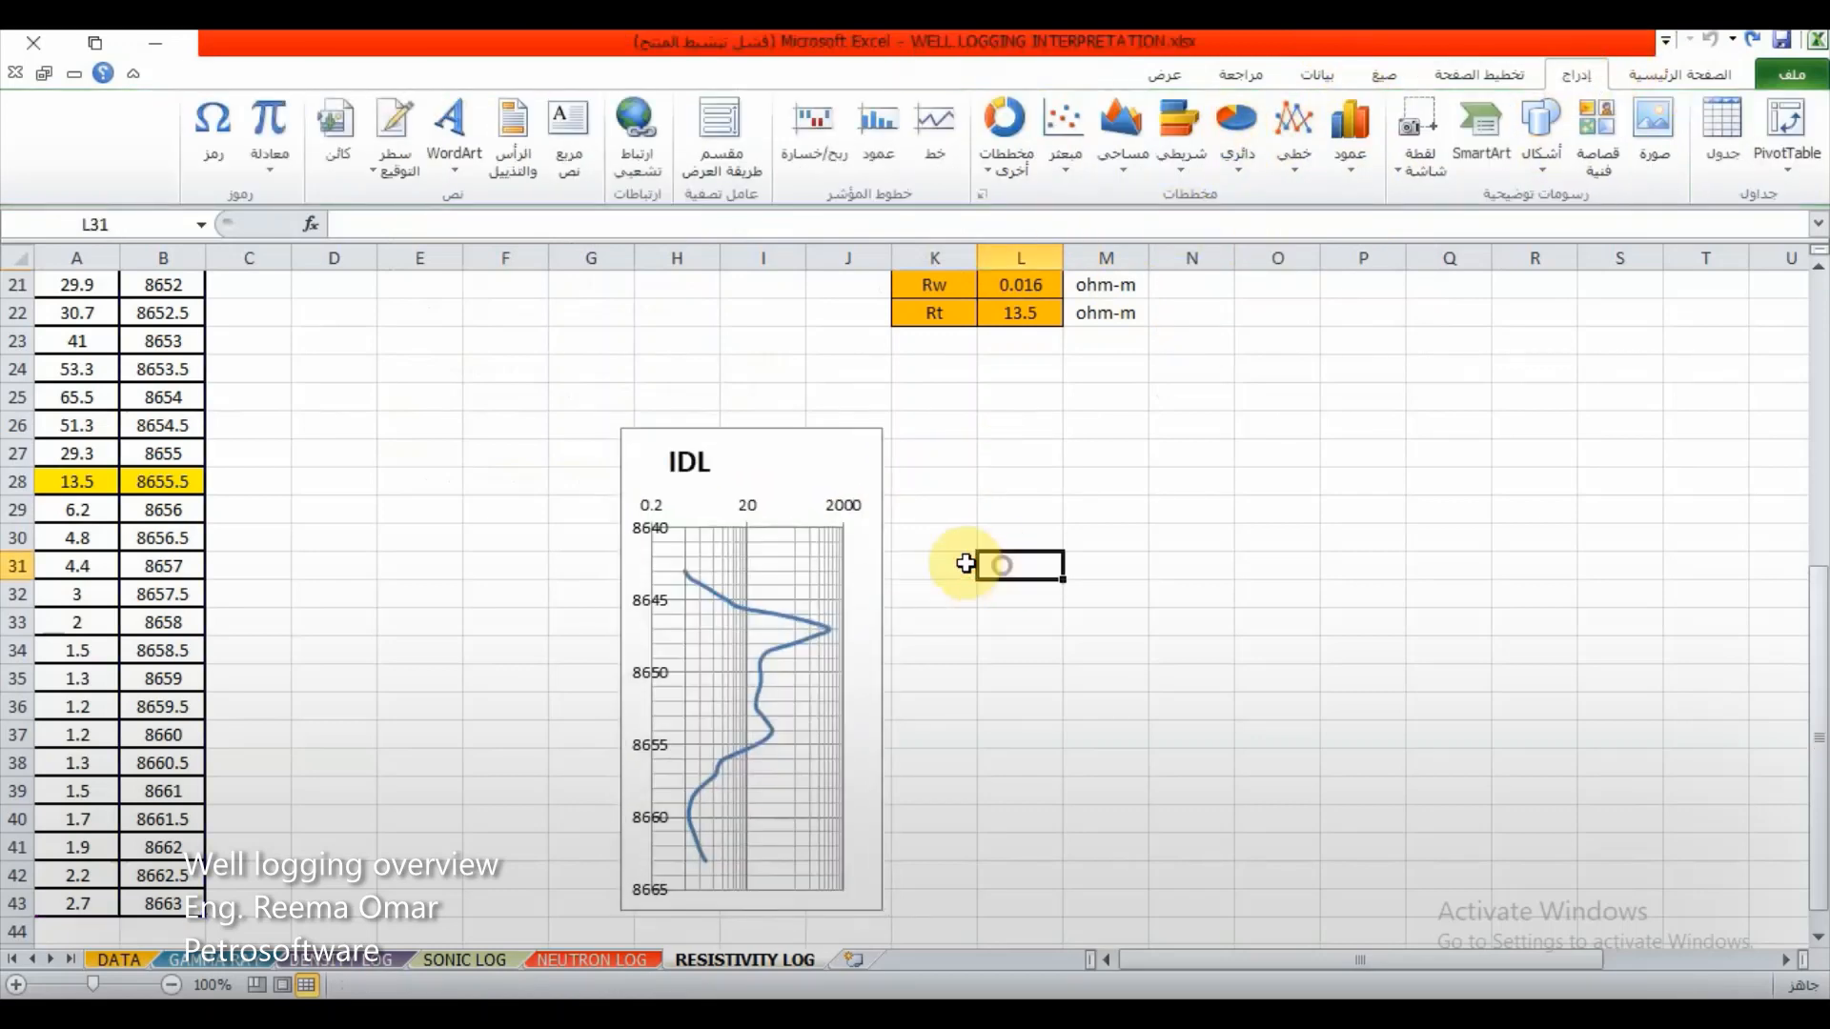
click(690, 465)
double_click(698, 469)
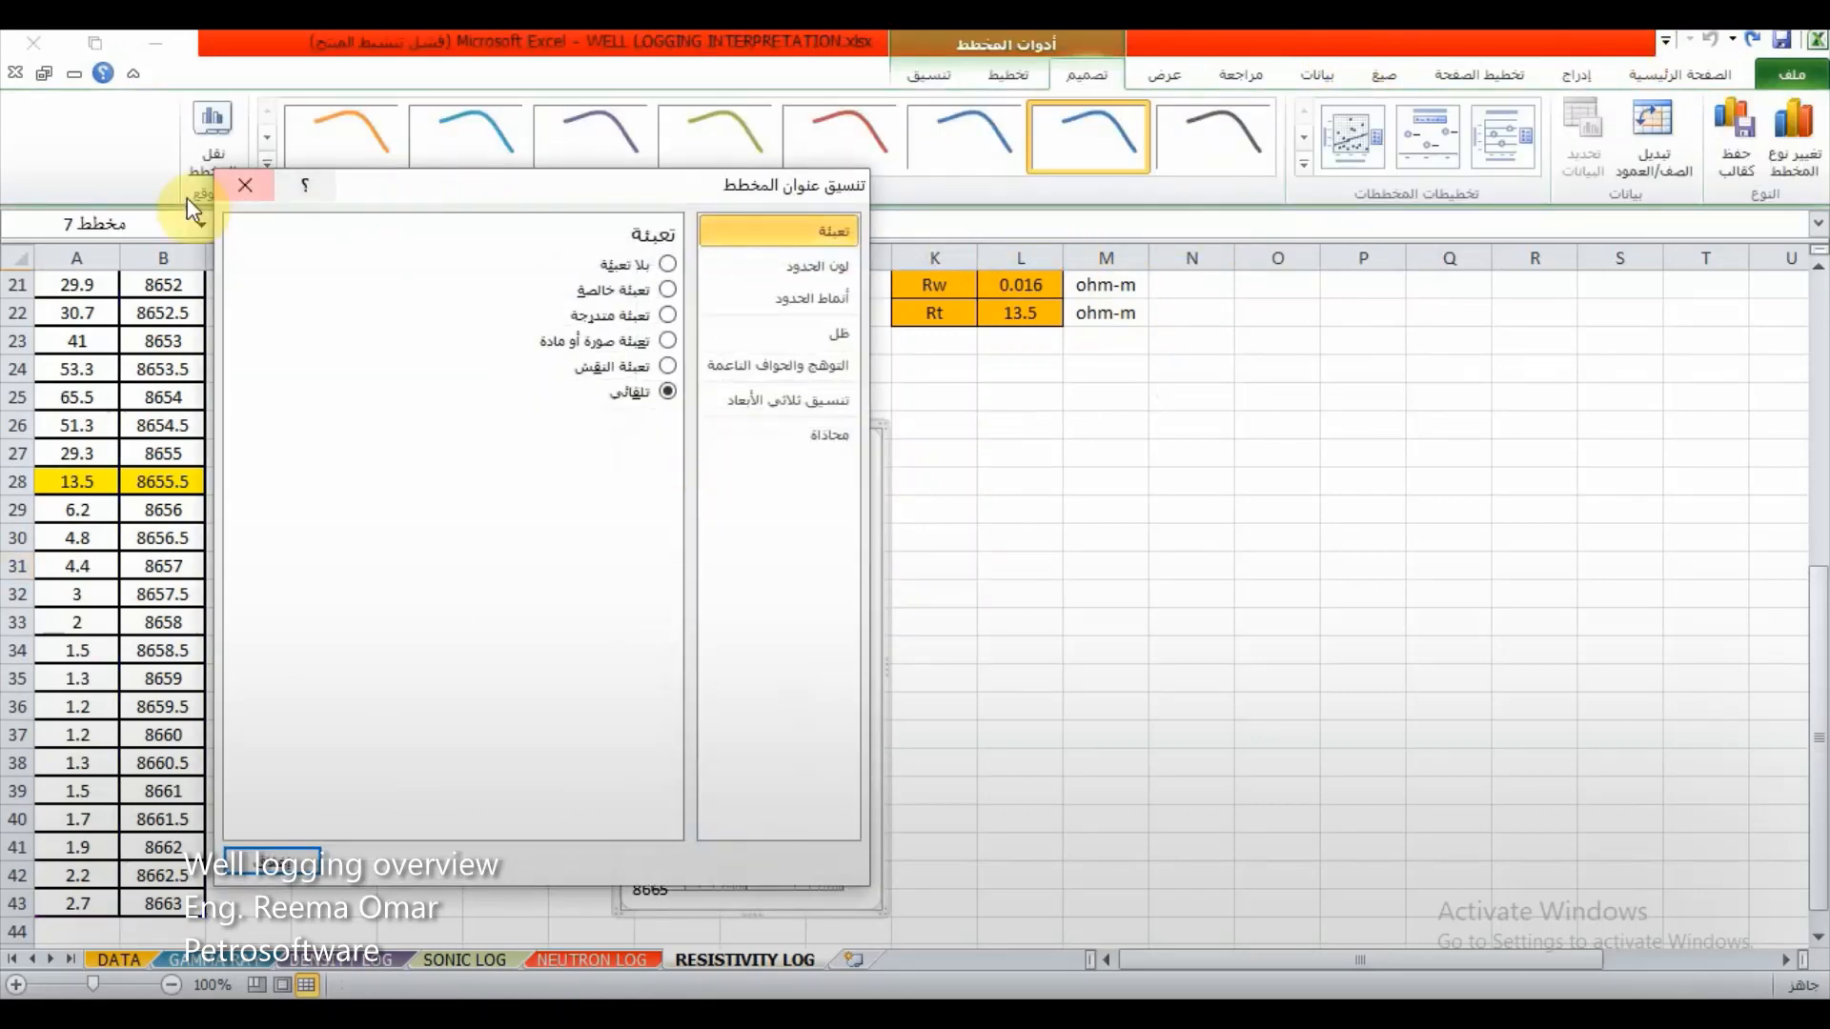
click(221, 188)
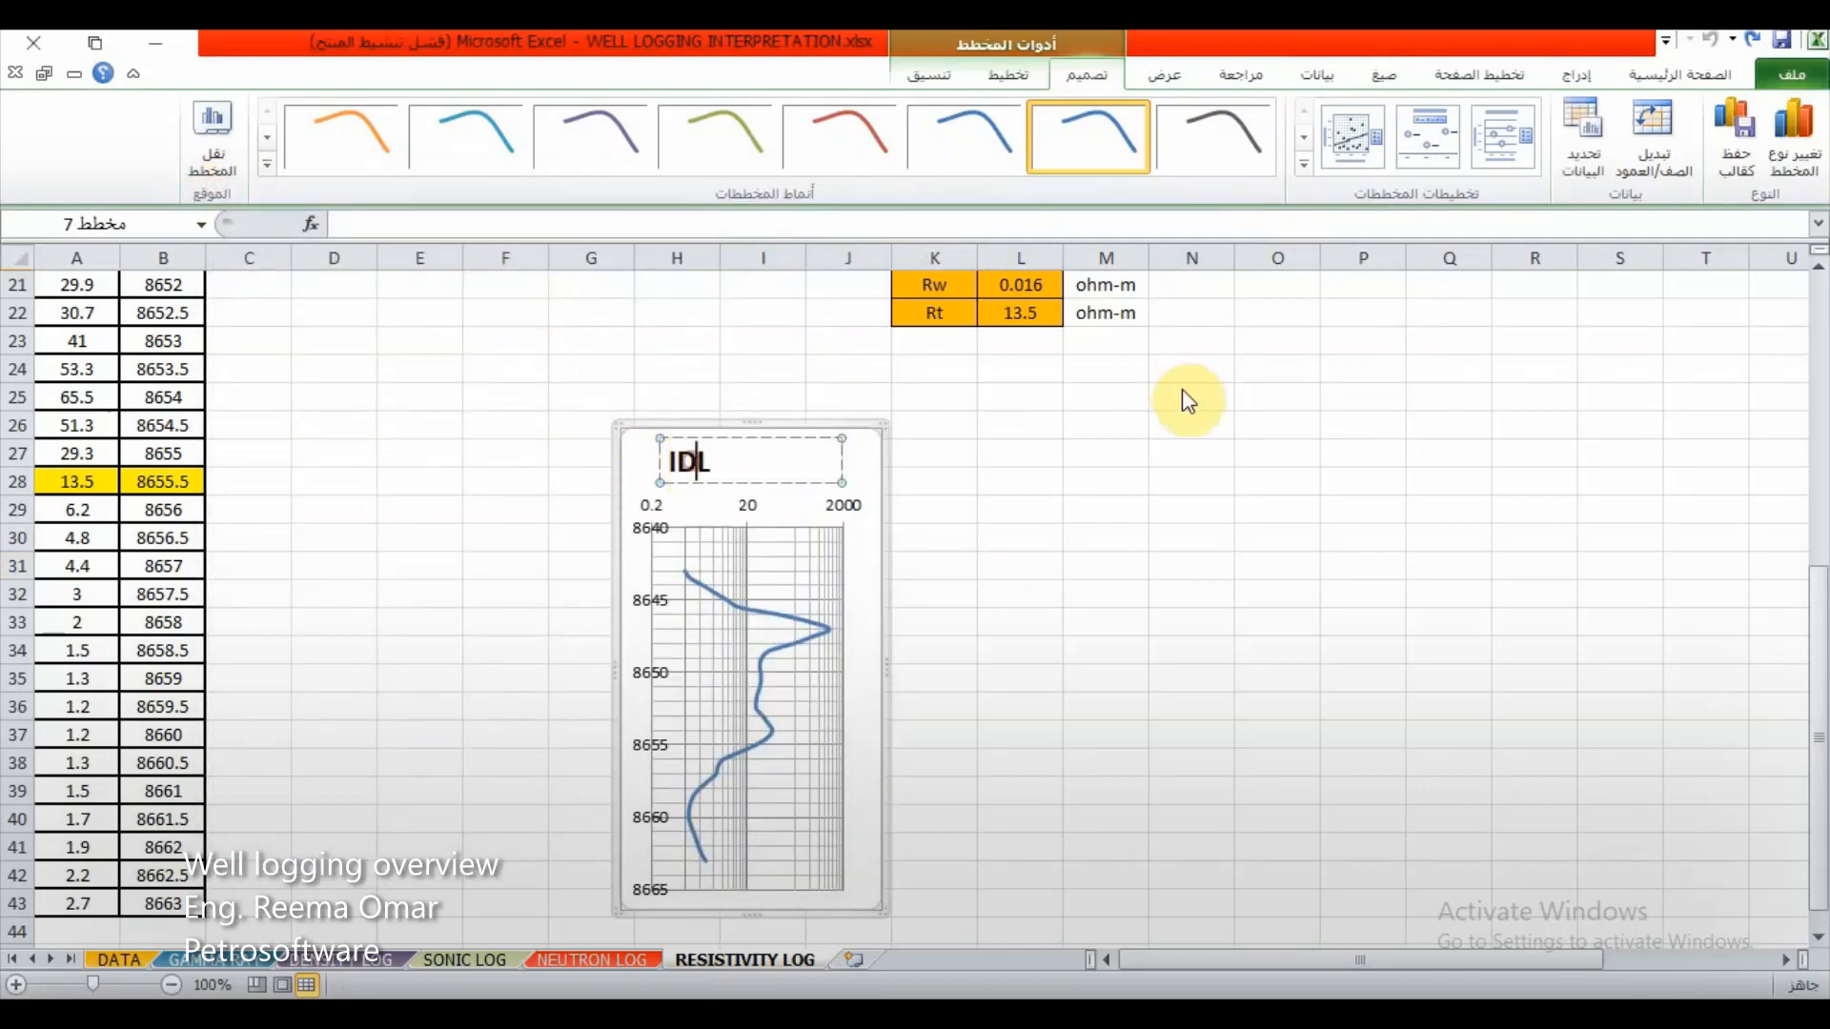
Step: Remove the blank space after IDL in the chart title so the title is centred above the plot
click(1682, 72)
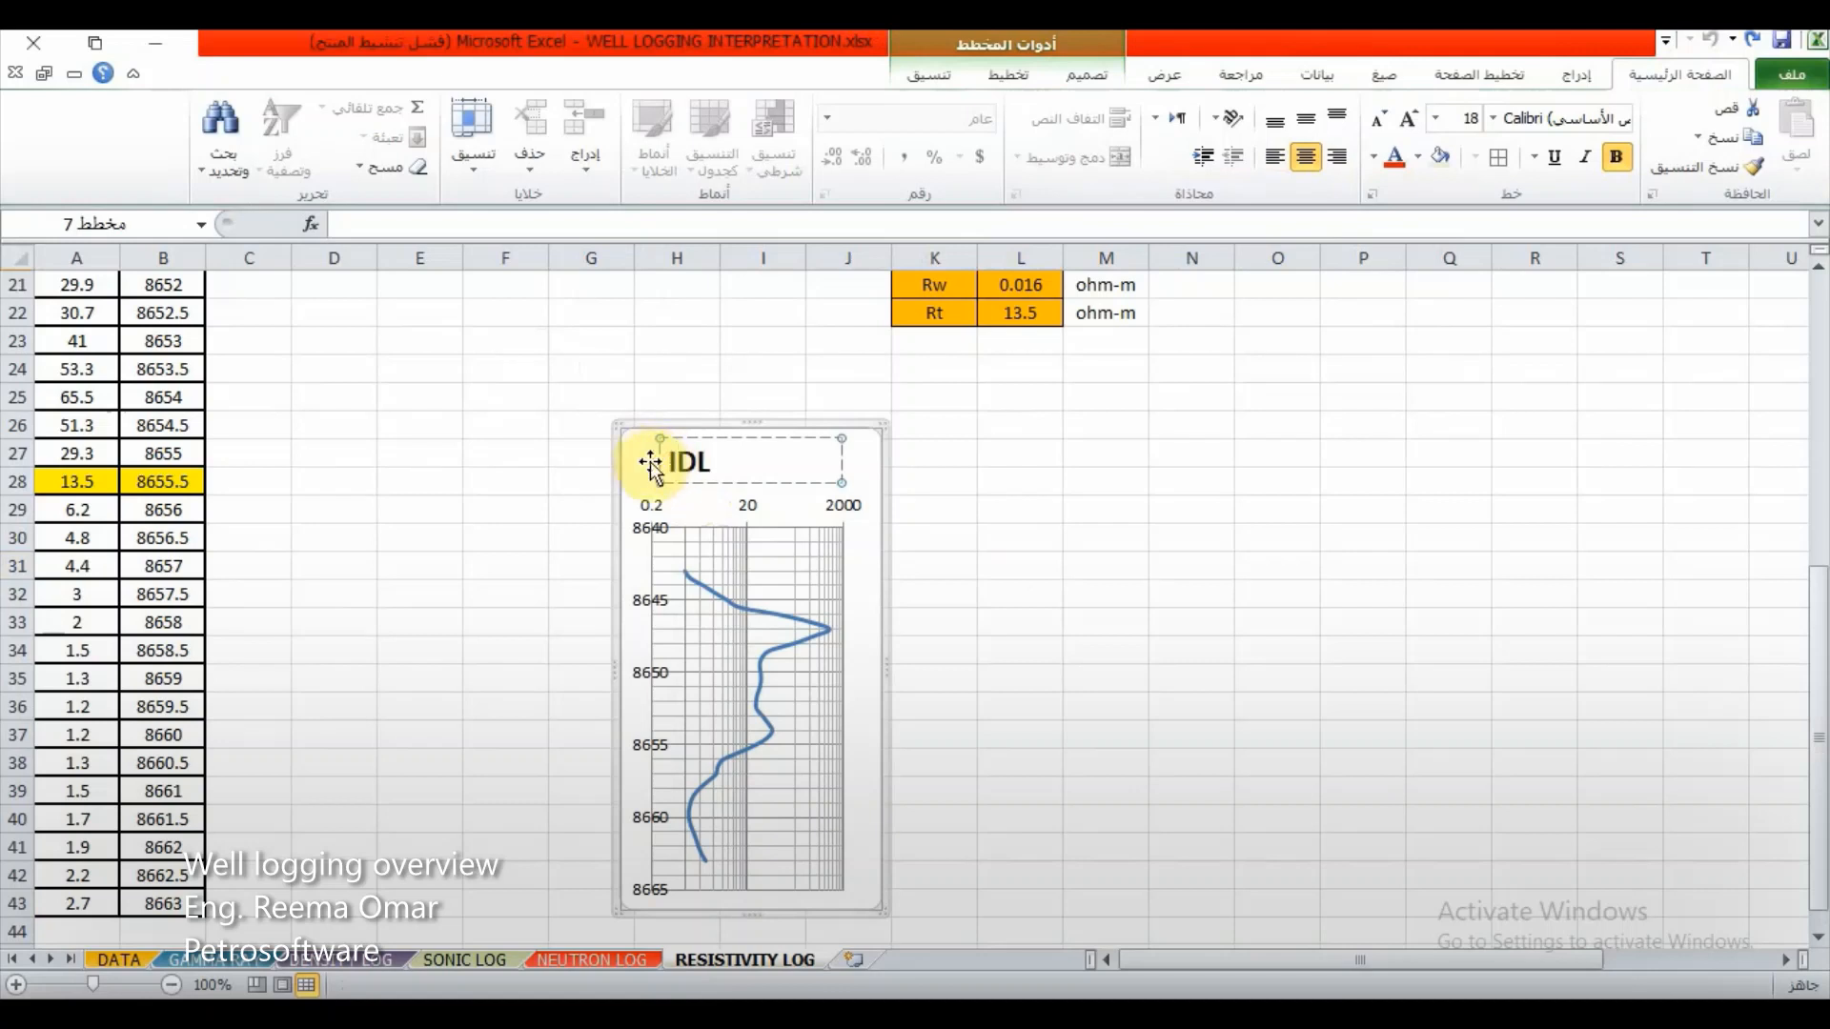
double_click(827, 453)
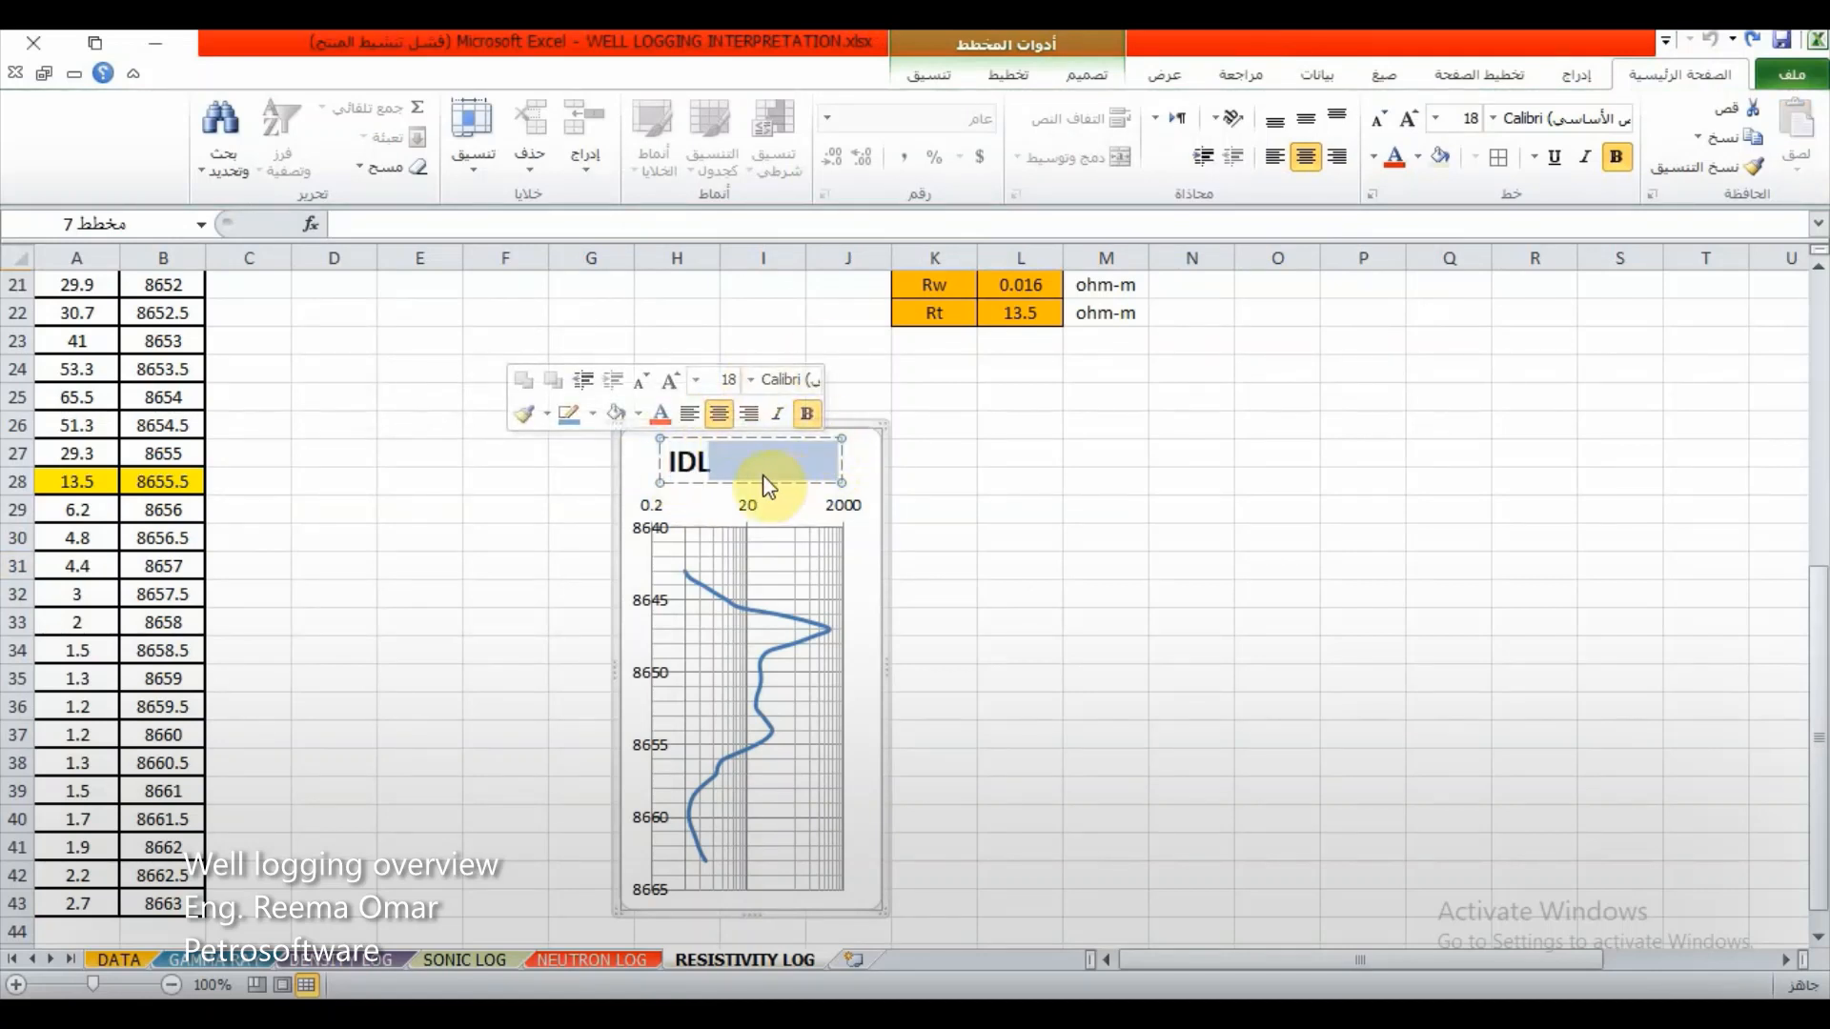
key(BackSpace)
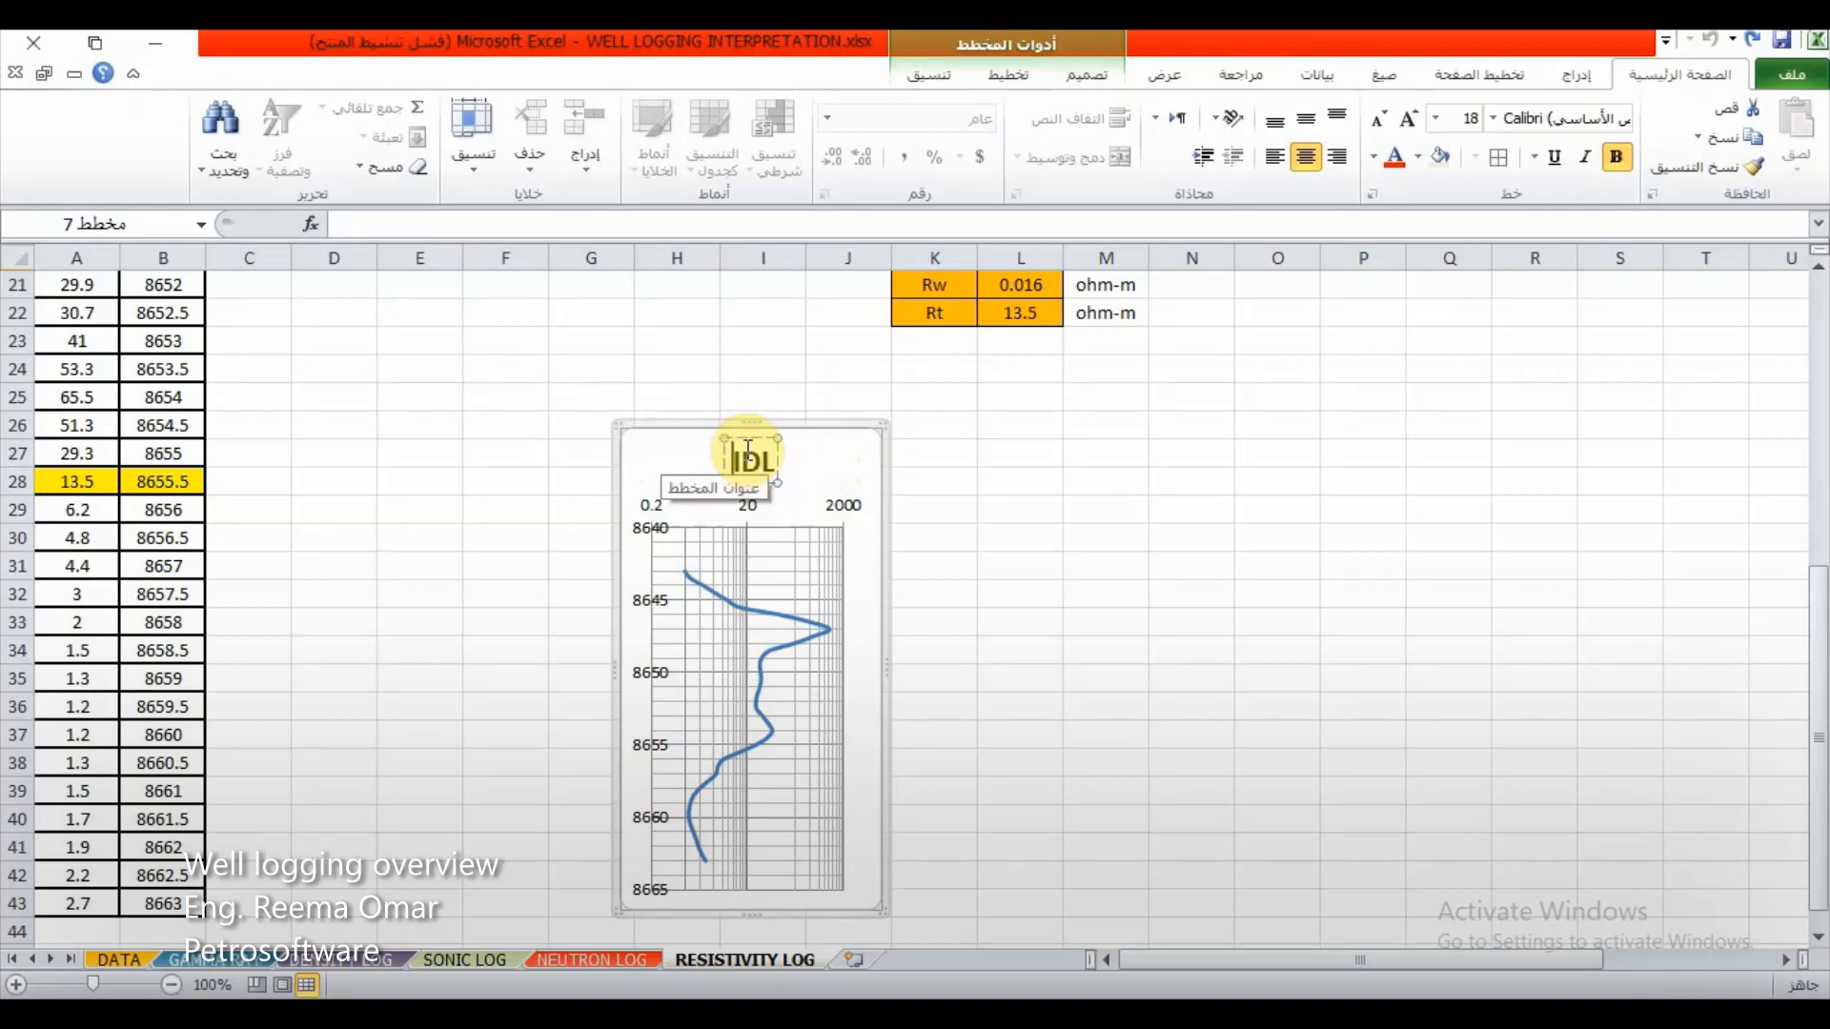
click(1087, 505)
scroll(858, 667, up, 3)
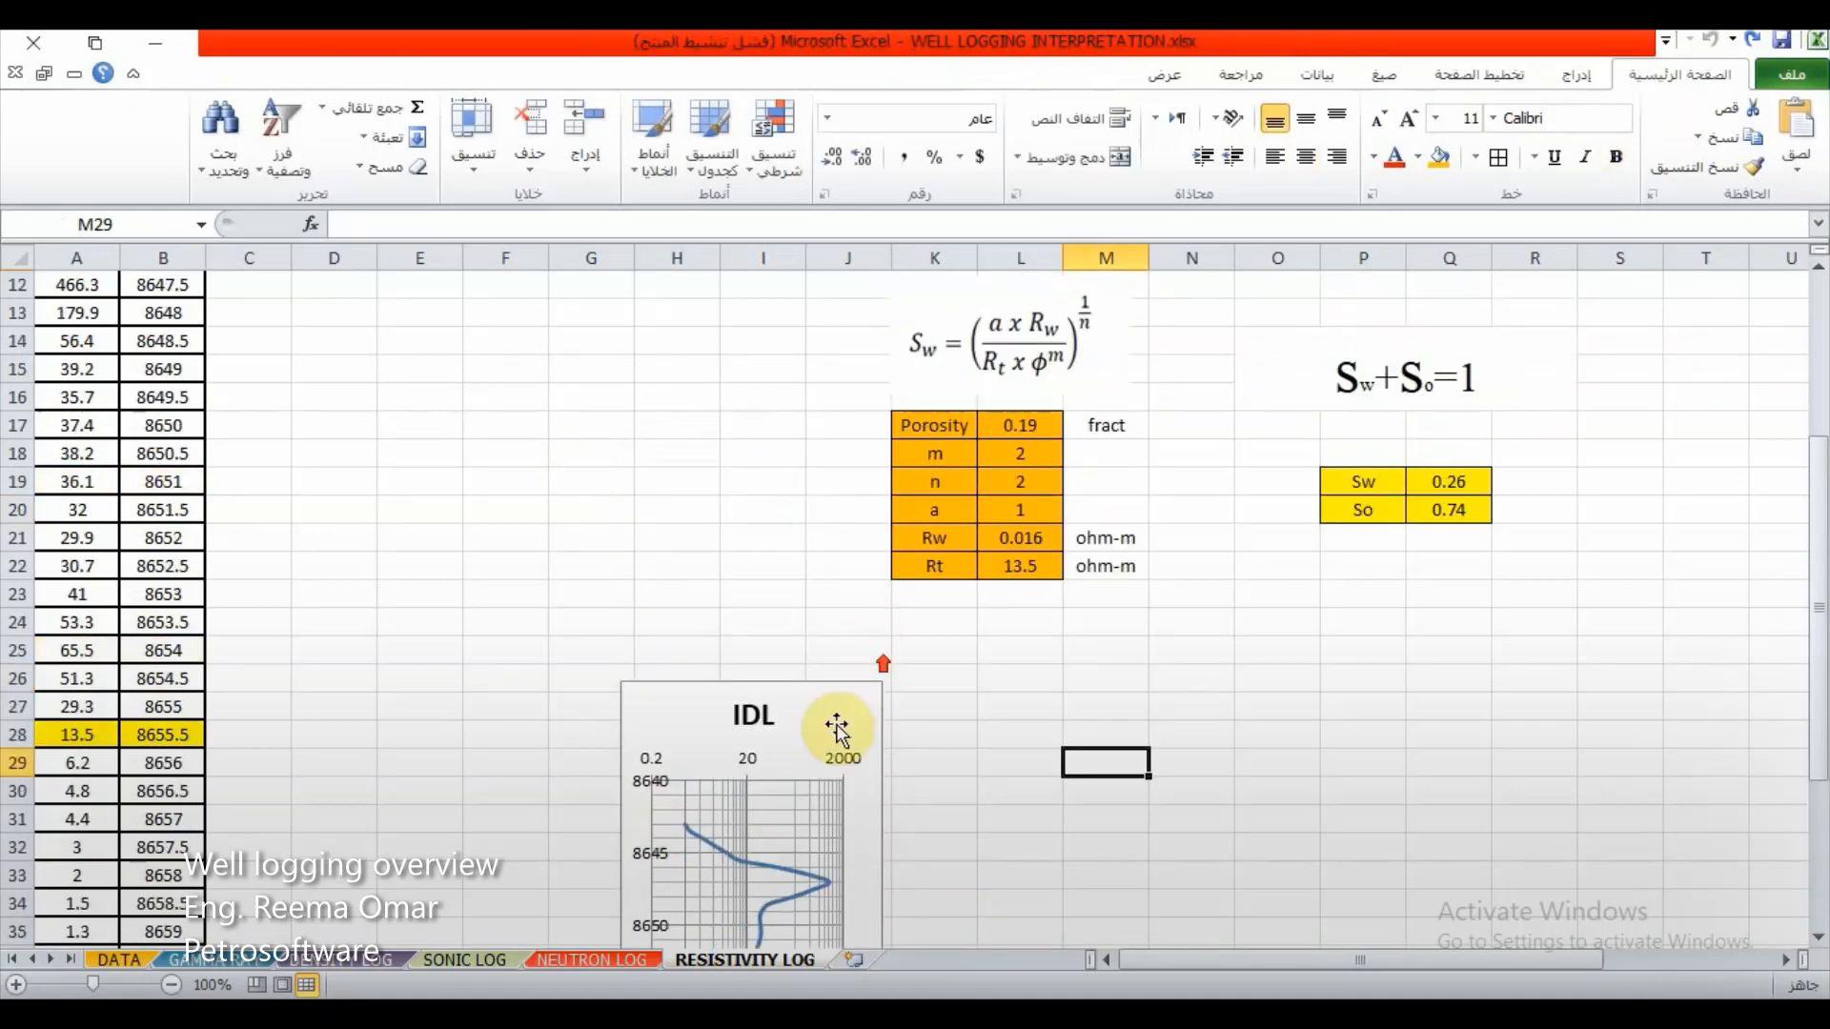
Step: Move the IDL chart to the upper part of the sheet, into the empty area between the data table and the problem text
drag(838, 723, 560, 356)
scroll(613, 503, up, 4)
drag(572, 695, 604, 398)
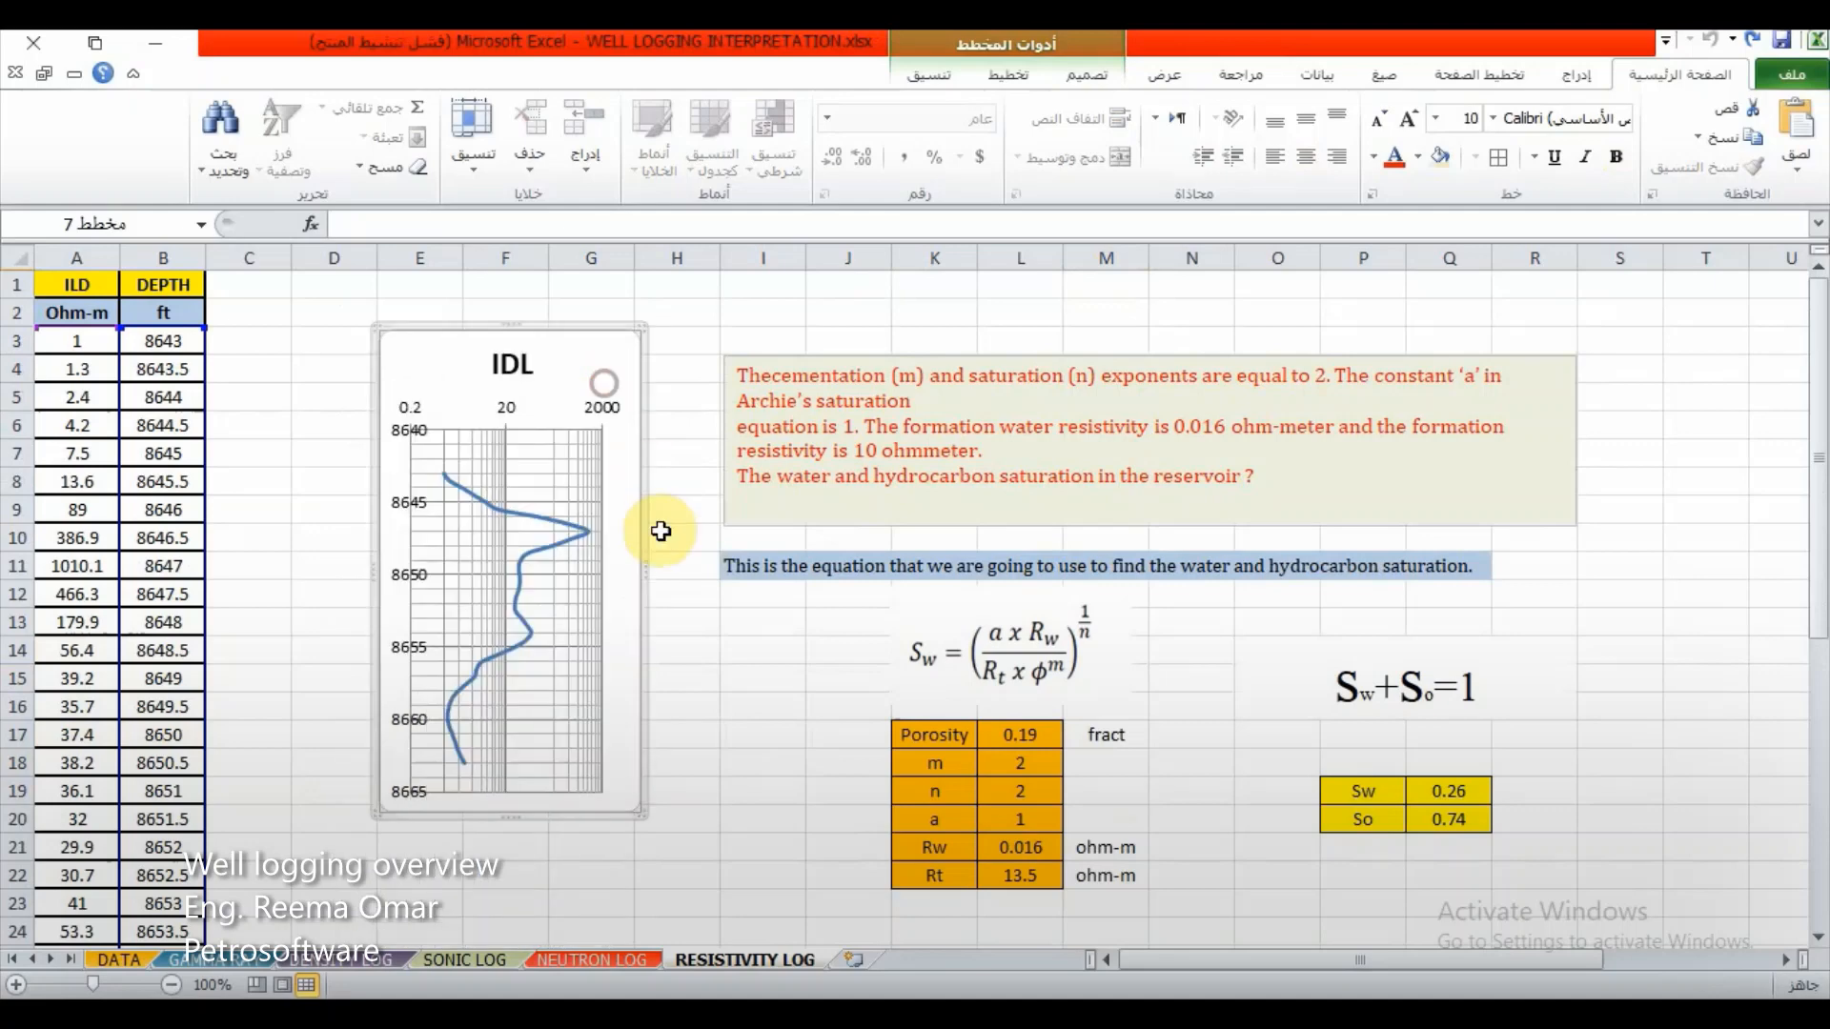
Step: Change the resistivity chart's title to ILD
double_click(545, 367)
click(255, 195)
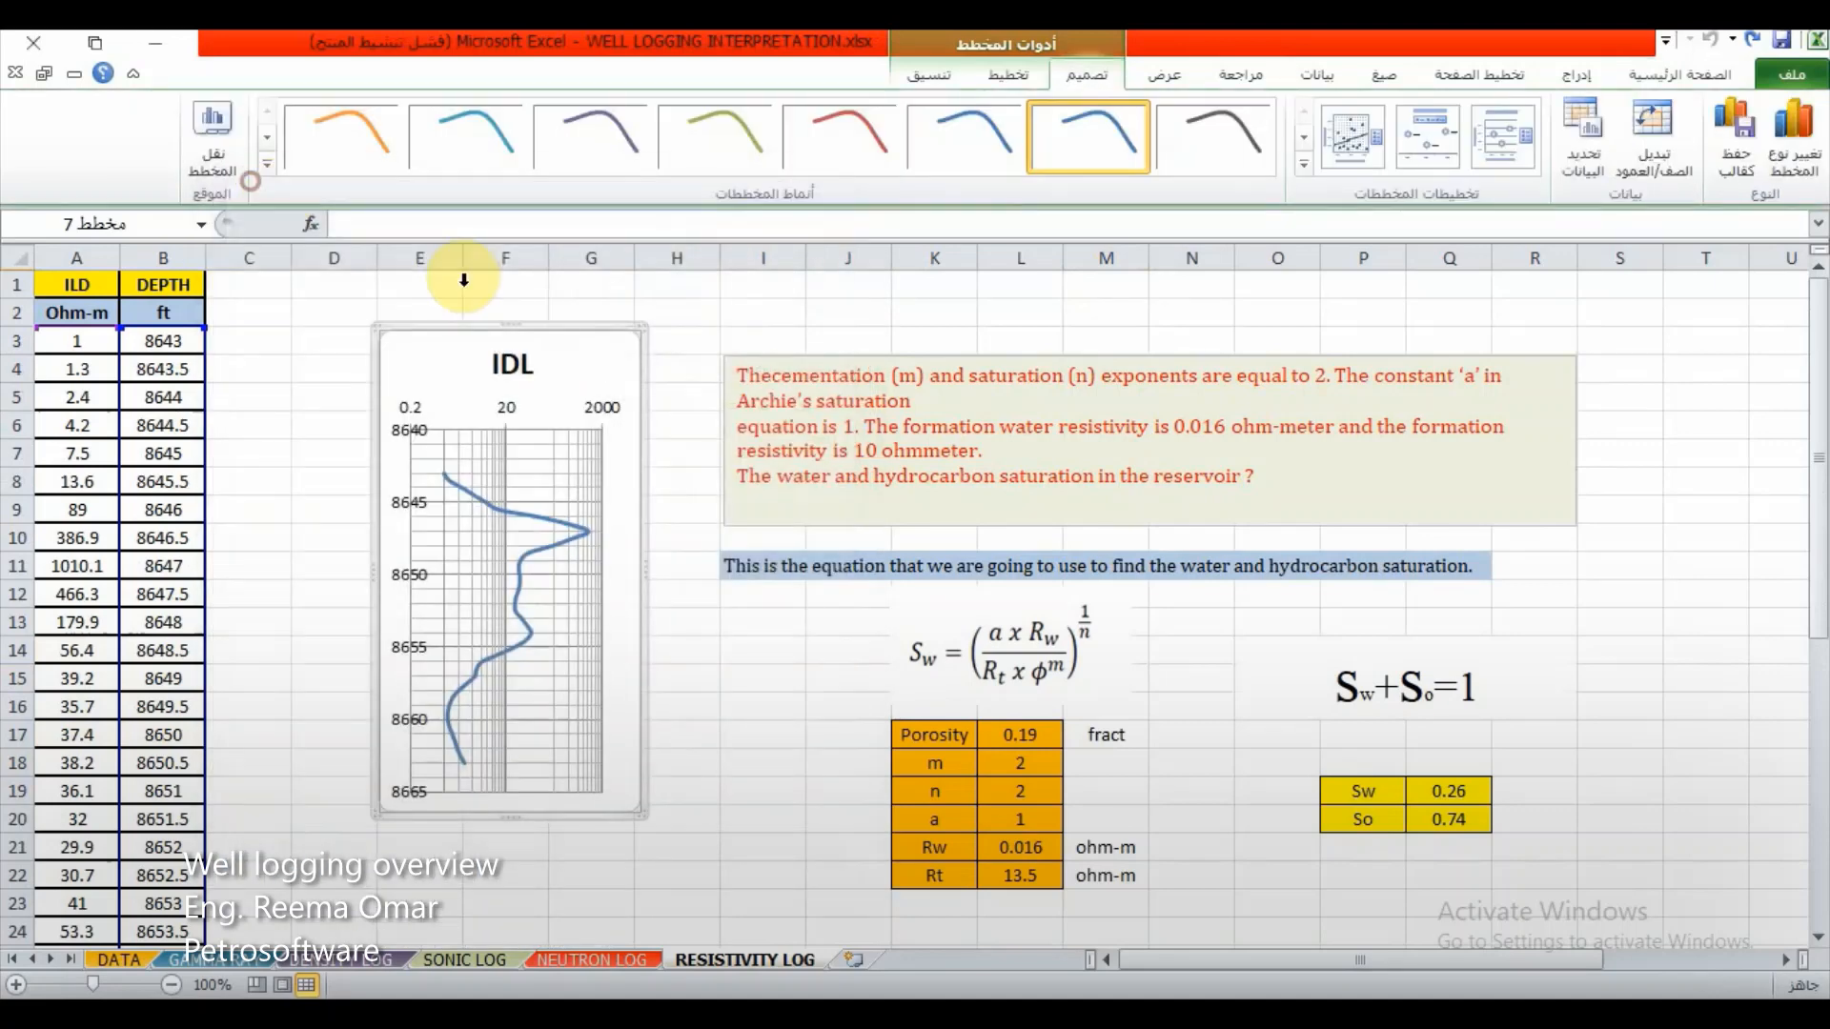
double_click(510, 365)
click(250, 185)
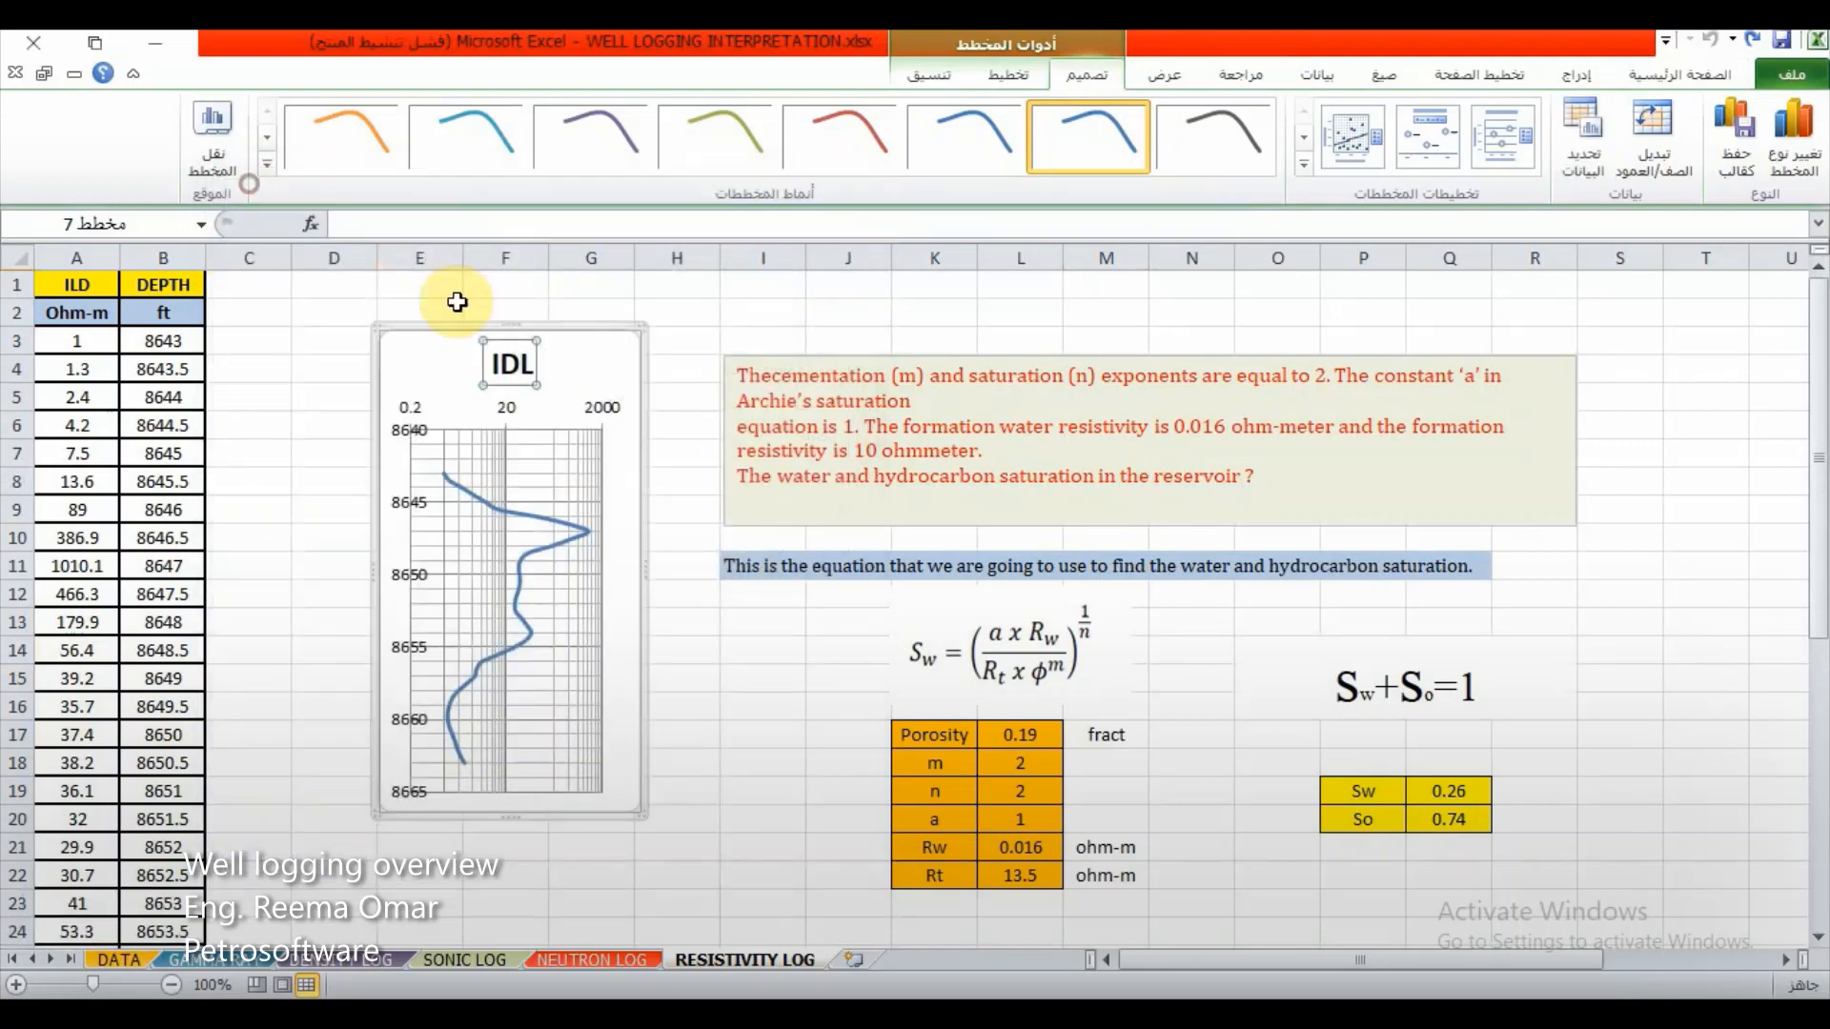
click(507, 363)
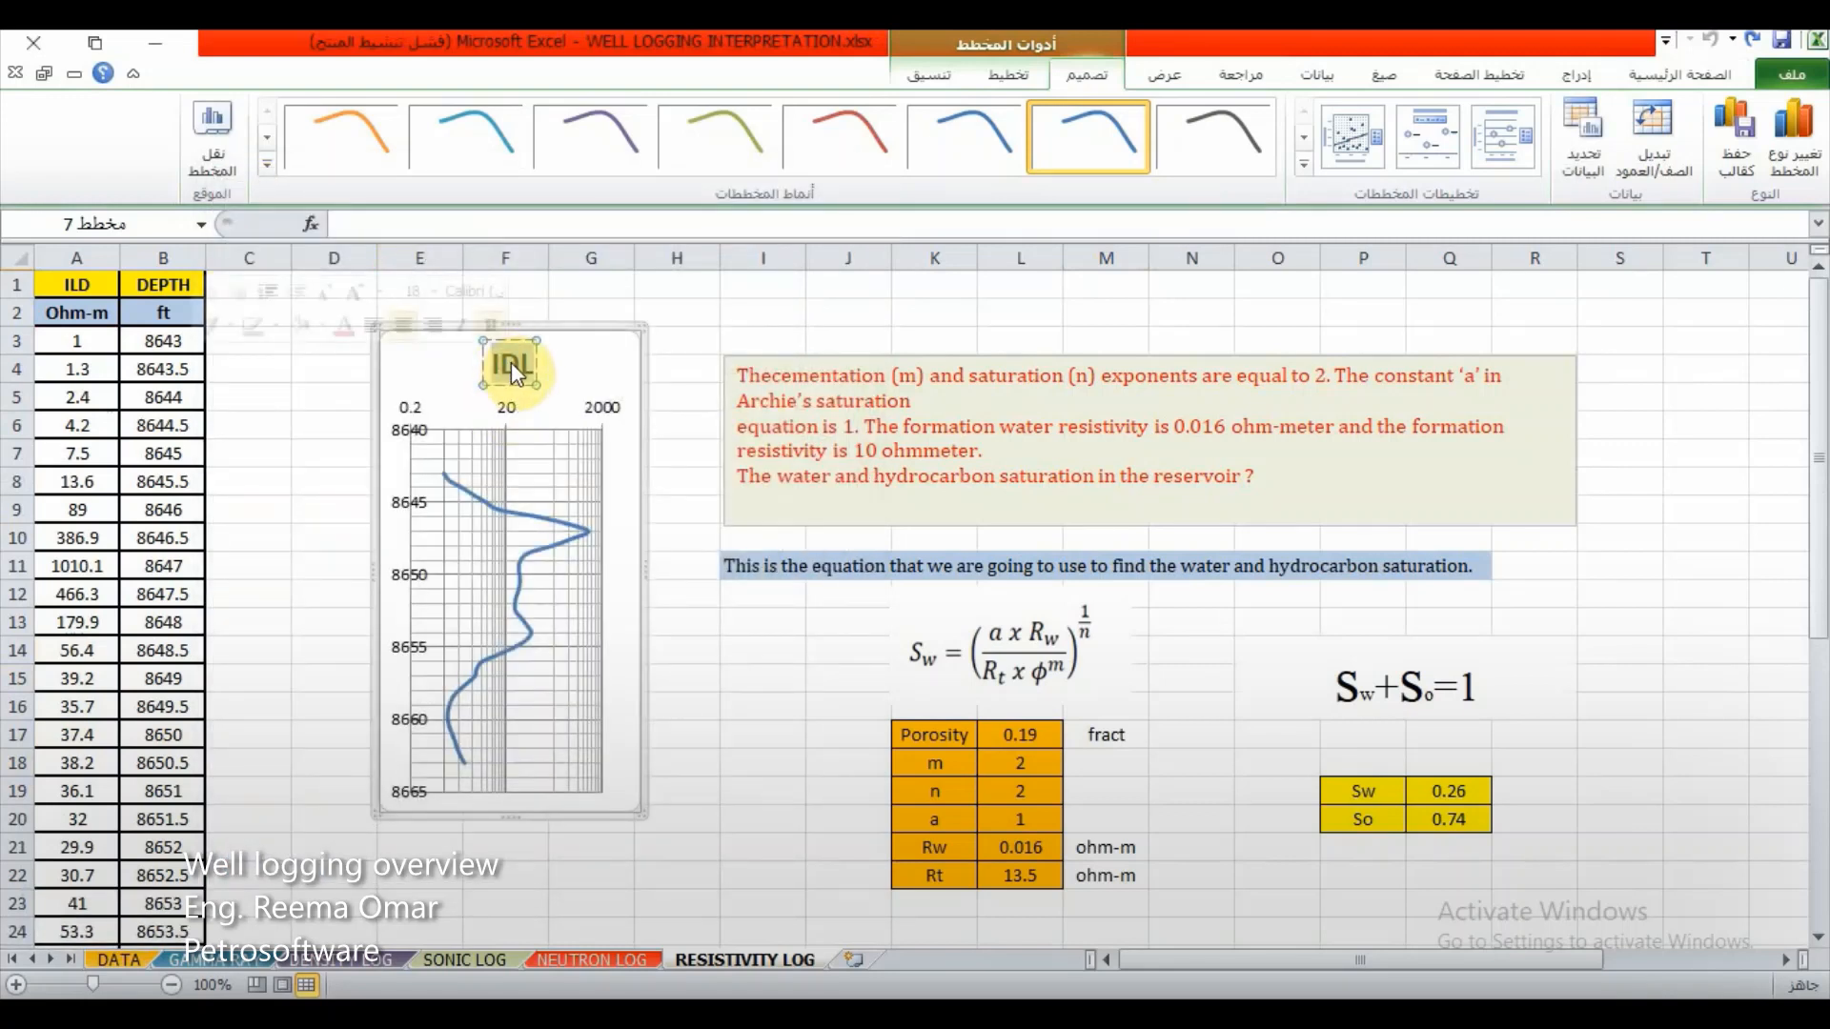
key(BackSpace)
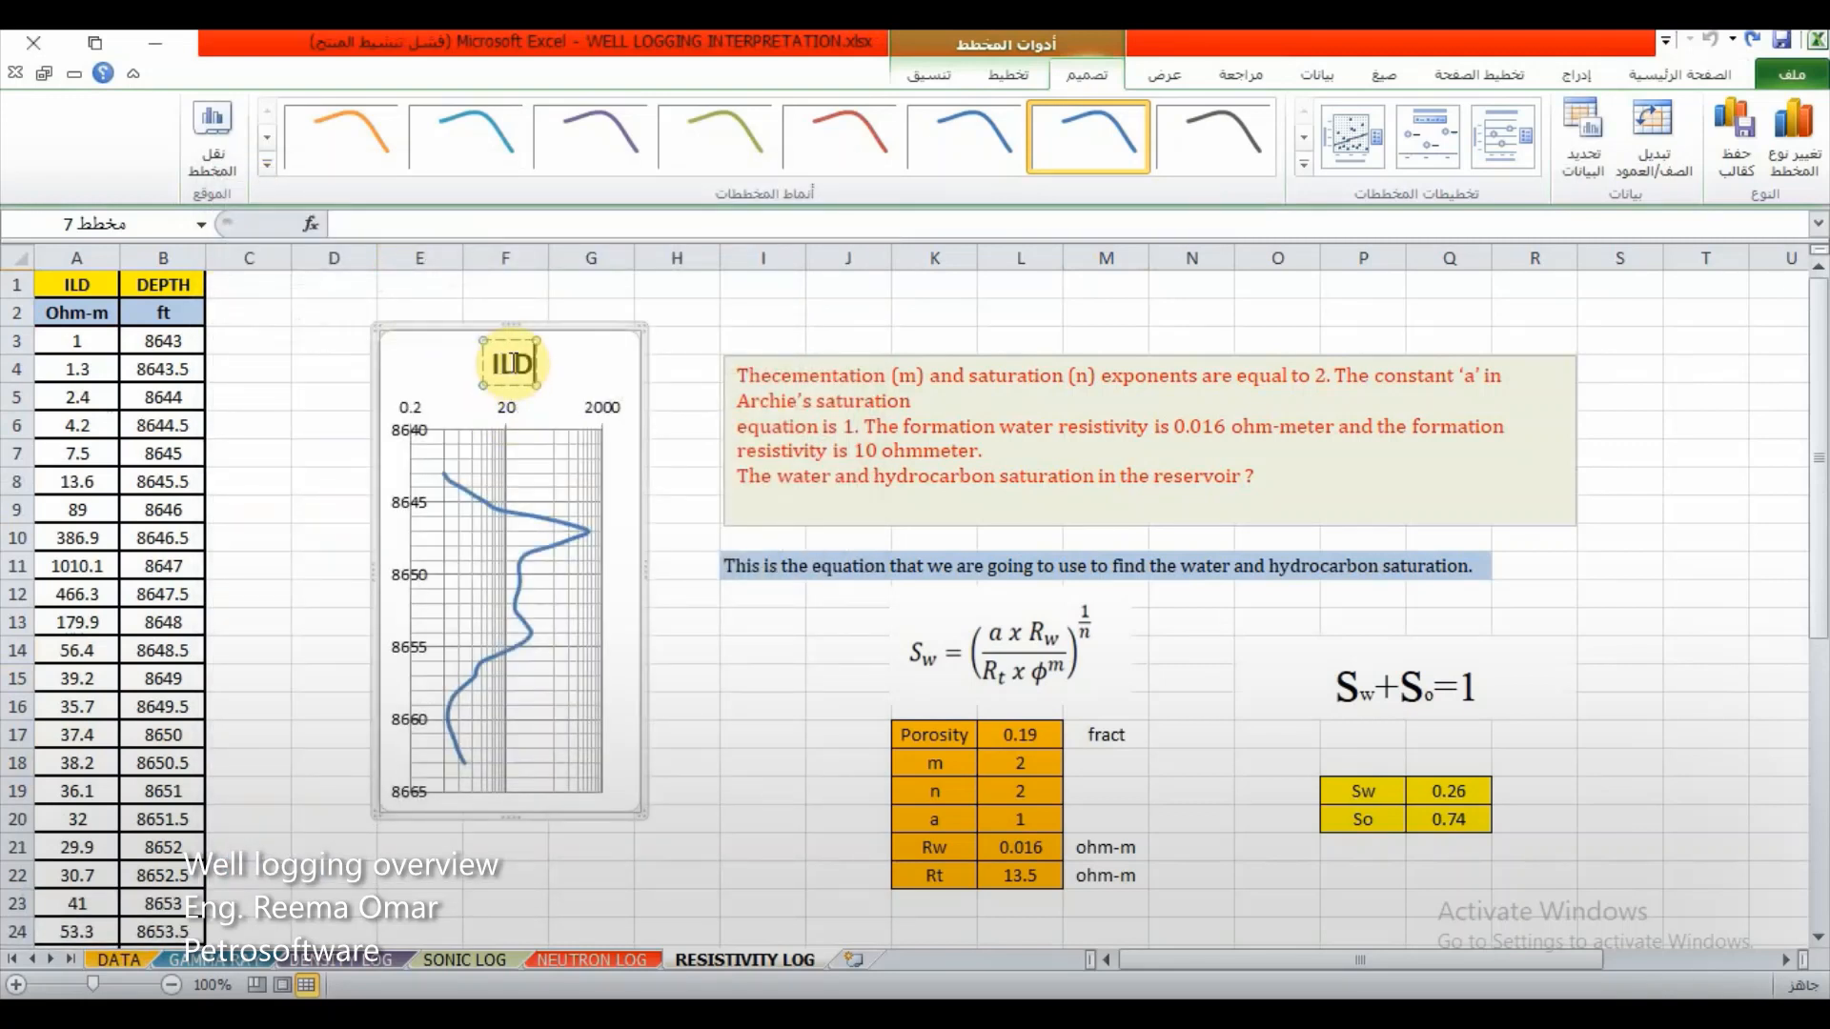
click(591, 371)
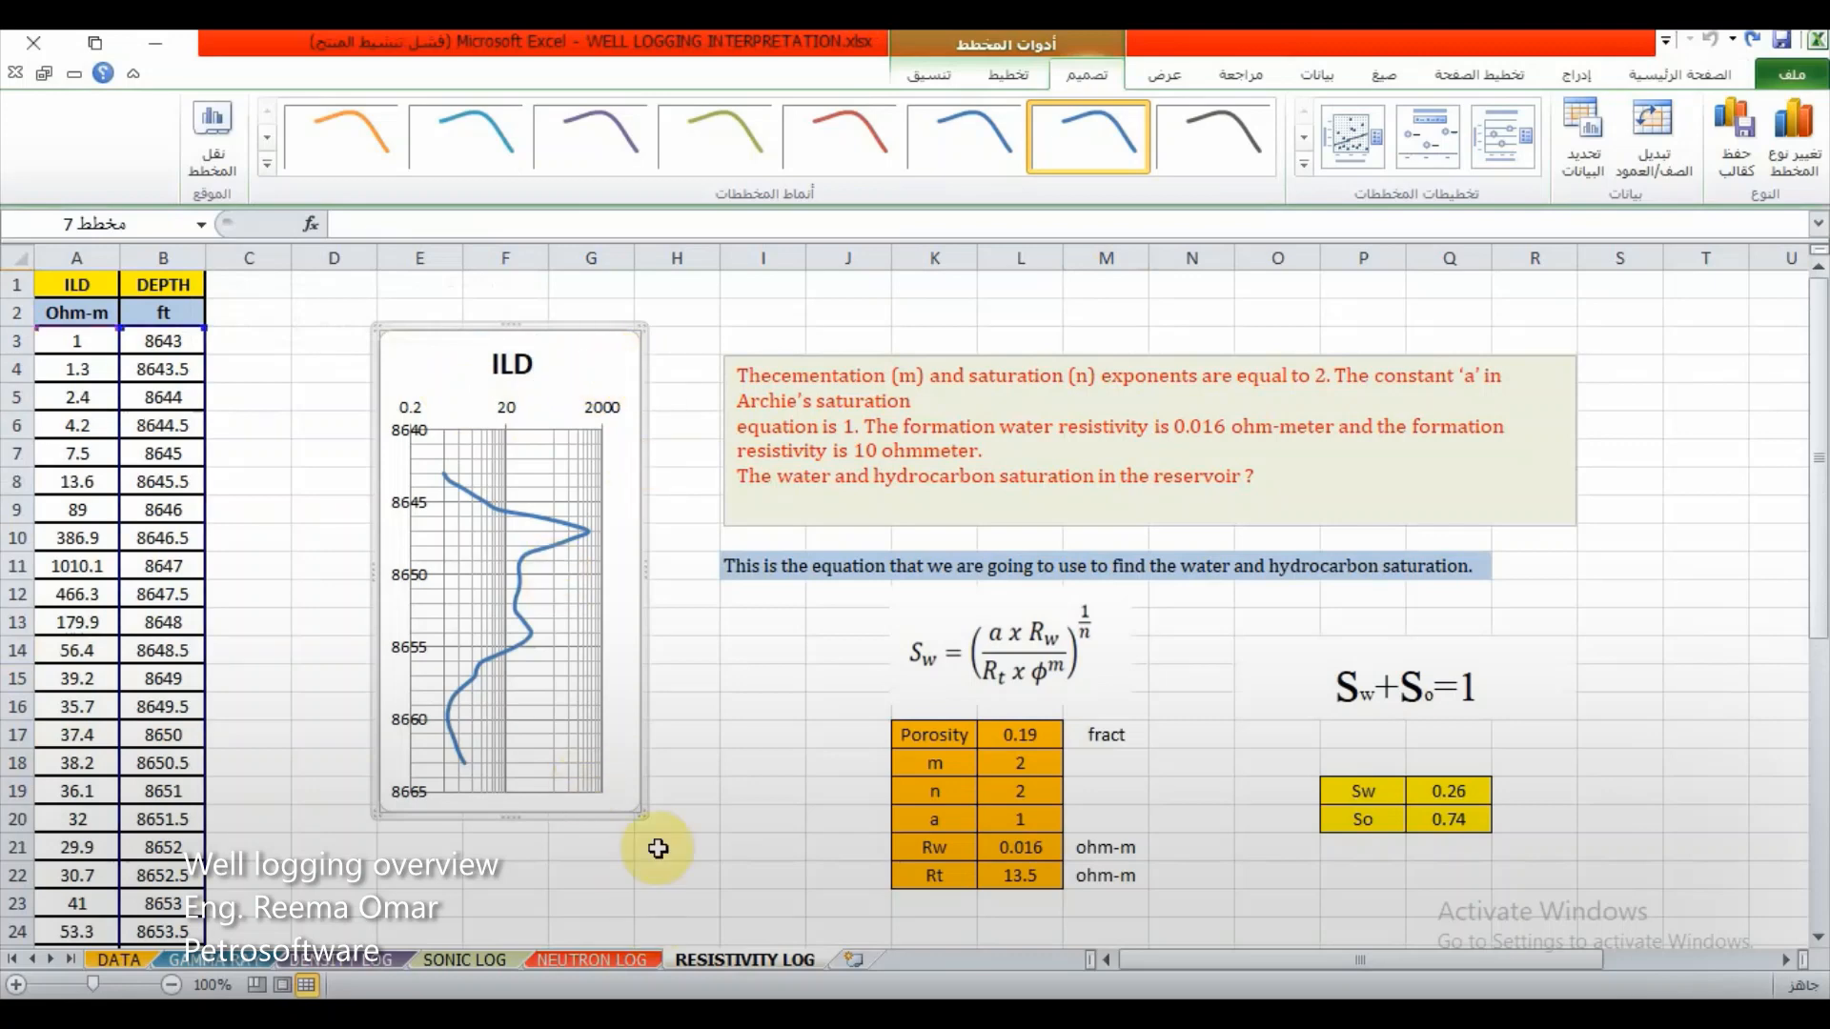
Step: Enlarge the ILD chart in height and width across columns E to H, and shift it up to start at row 2
drag(637, 812, 641, 878)
click(753, 821)
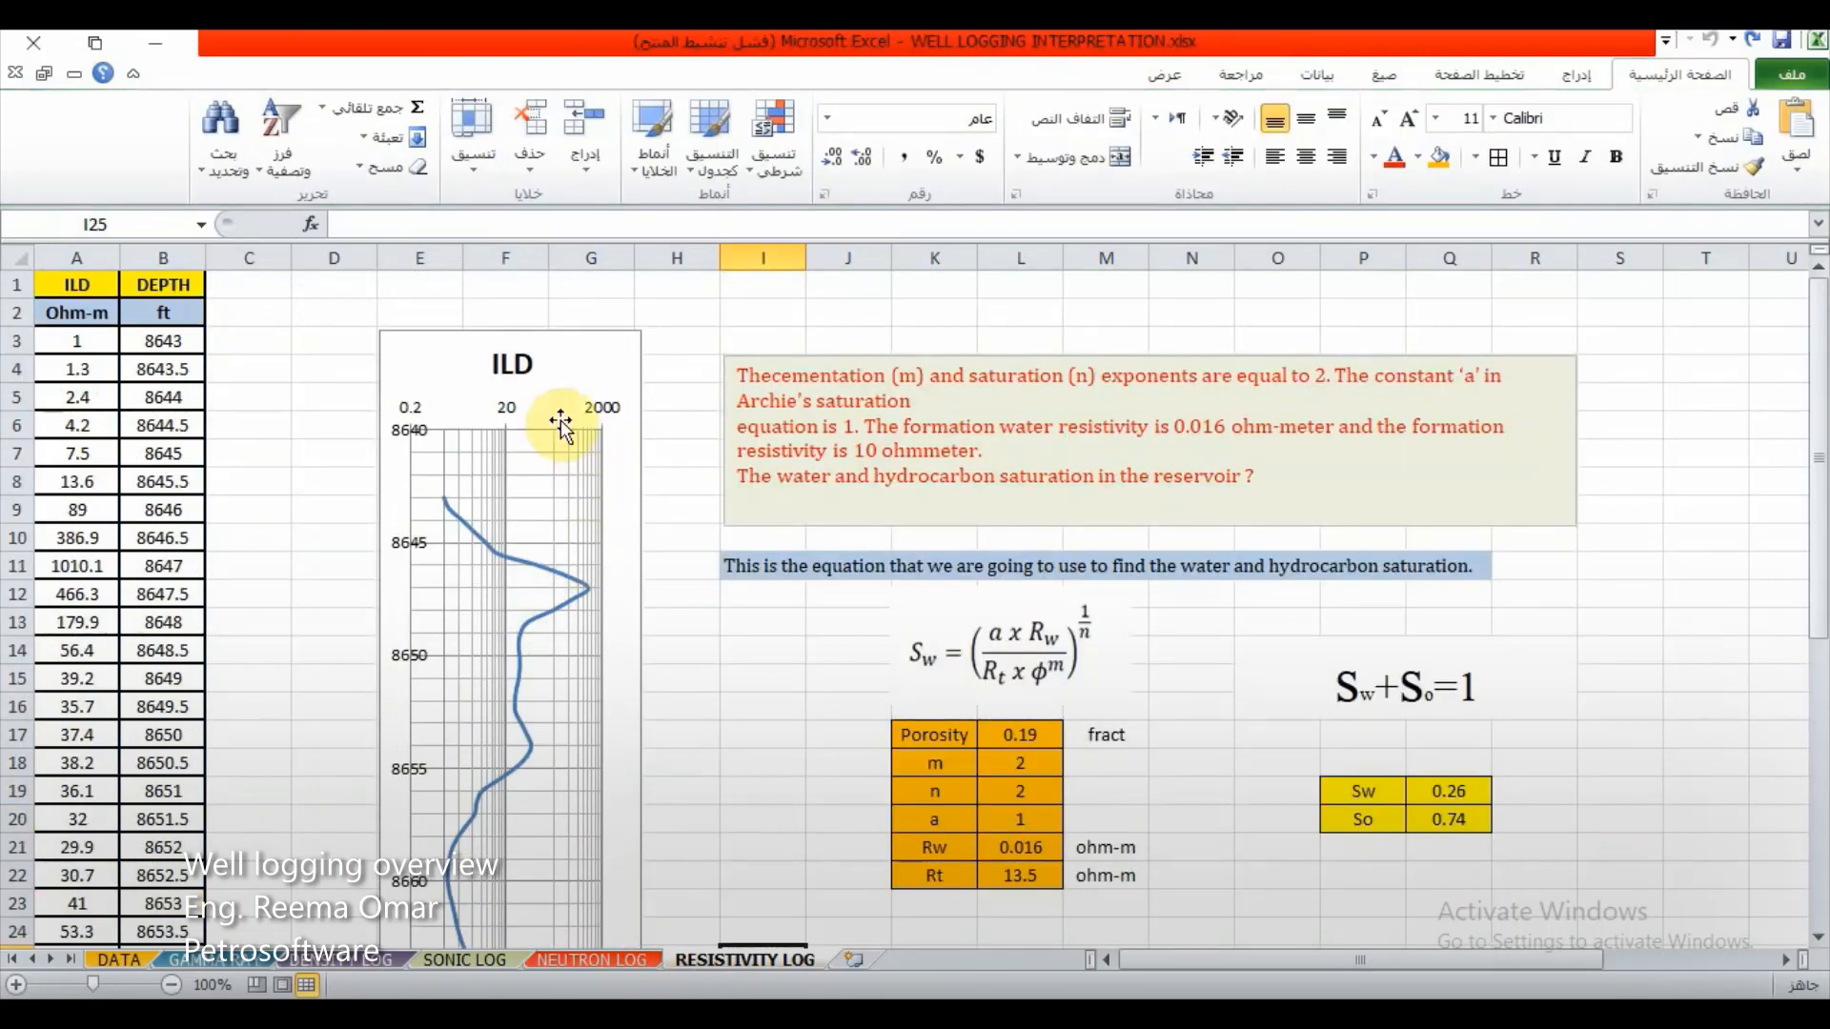
click(639, 776)
scroll(600, 821, down, 2)
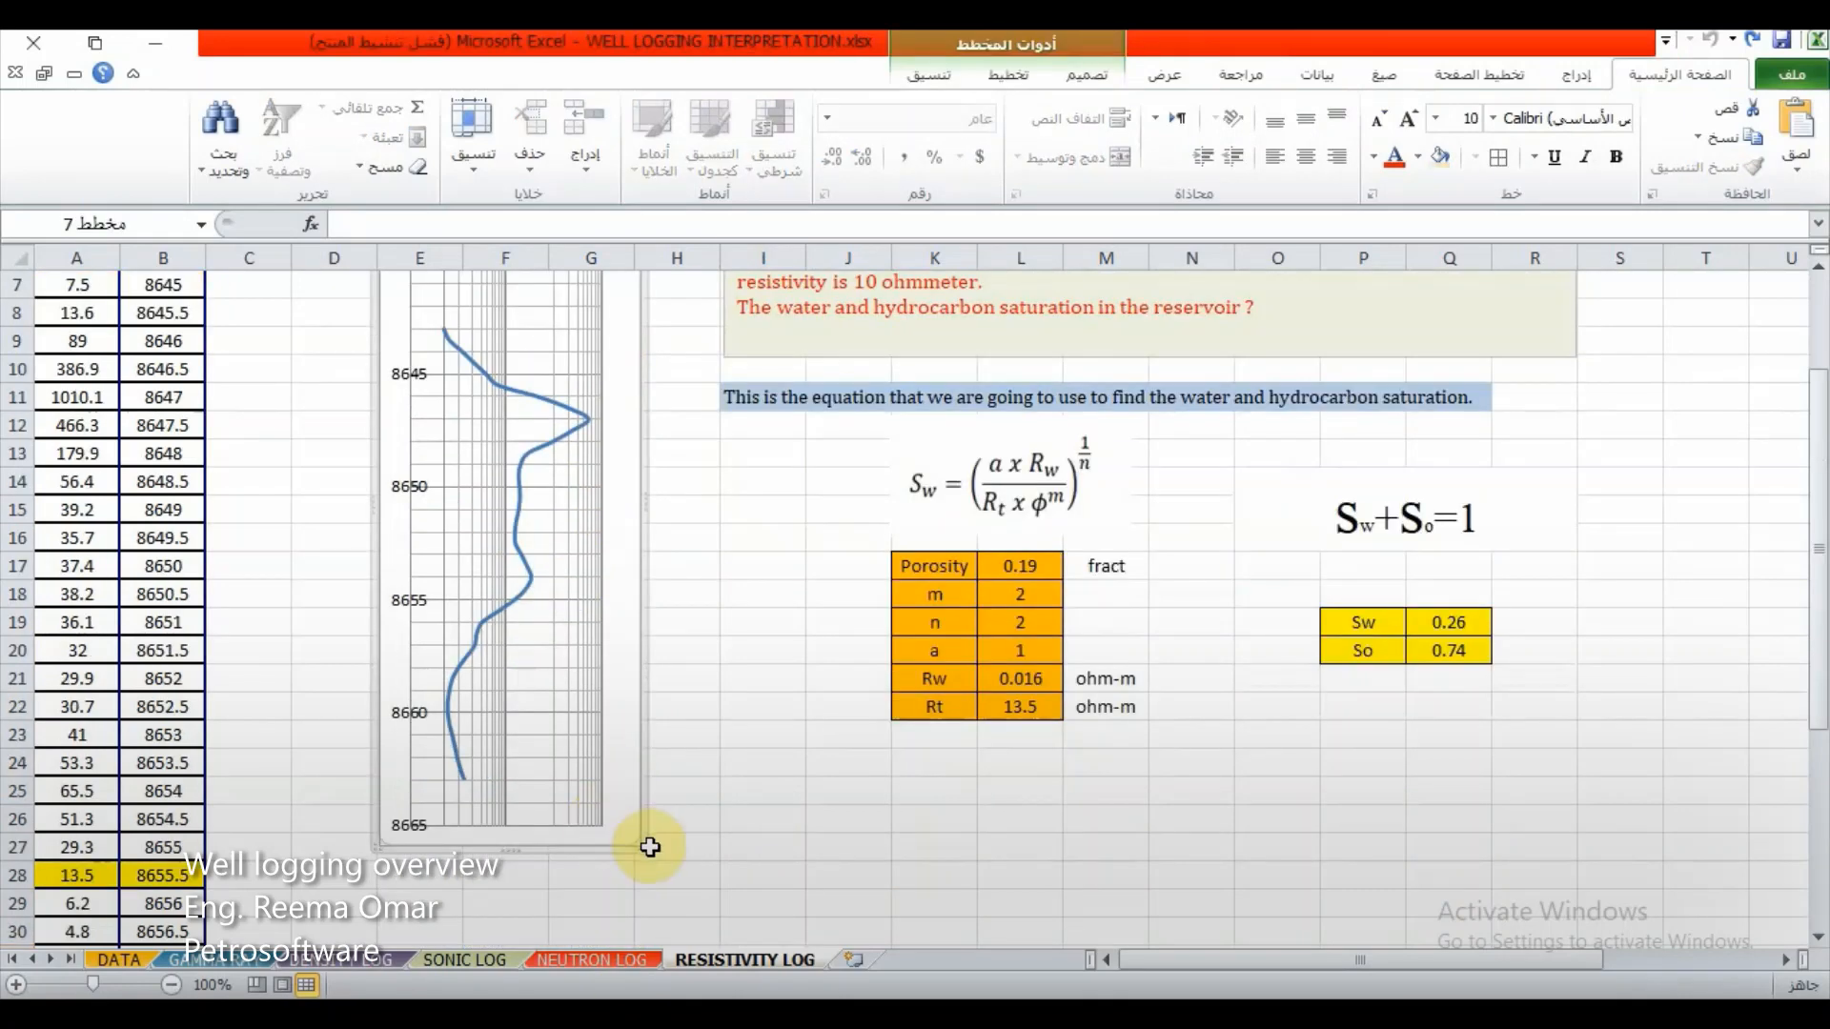
drag(637, 846, 702, 804)
scroll(665, 626, up, 2)
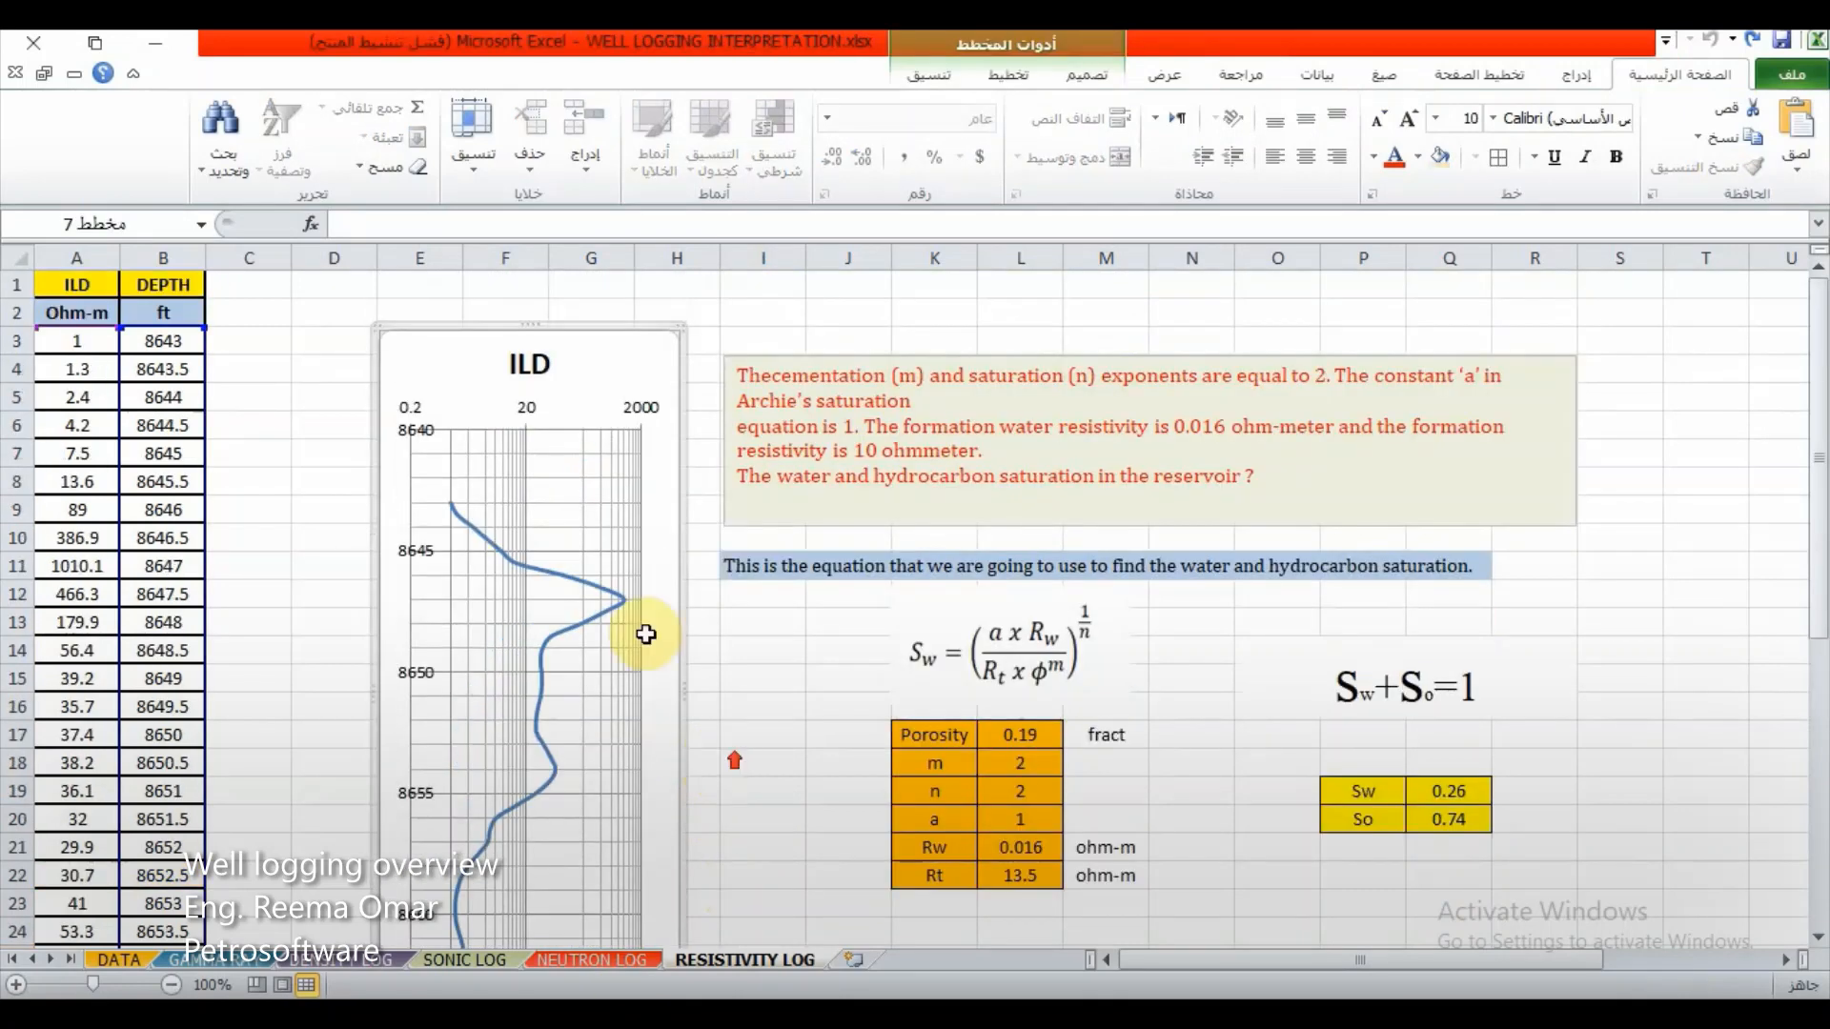
mouse_move(431, 372)
mouse_down()
mouse_move(392, 352)
mouse_move(400, 326)
mouse_move(420, 346)
mouse_up()
click(762, 763)
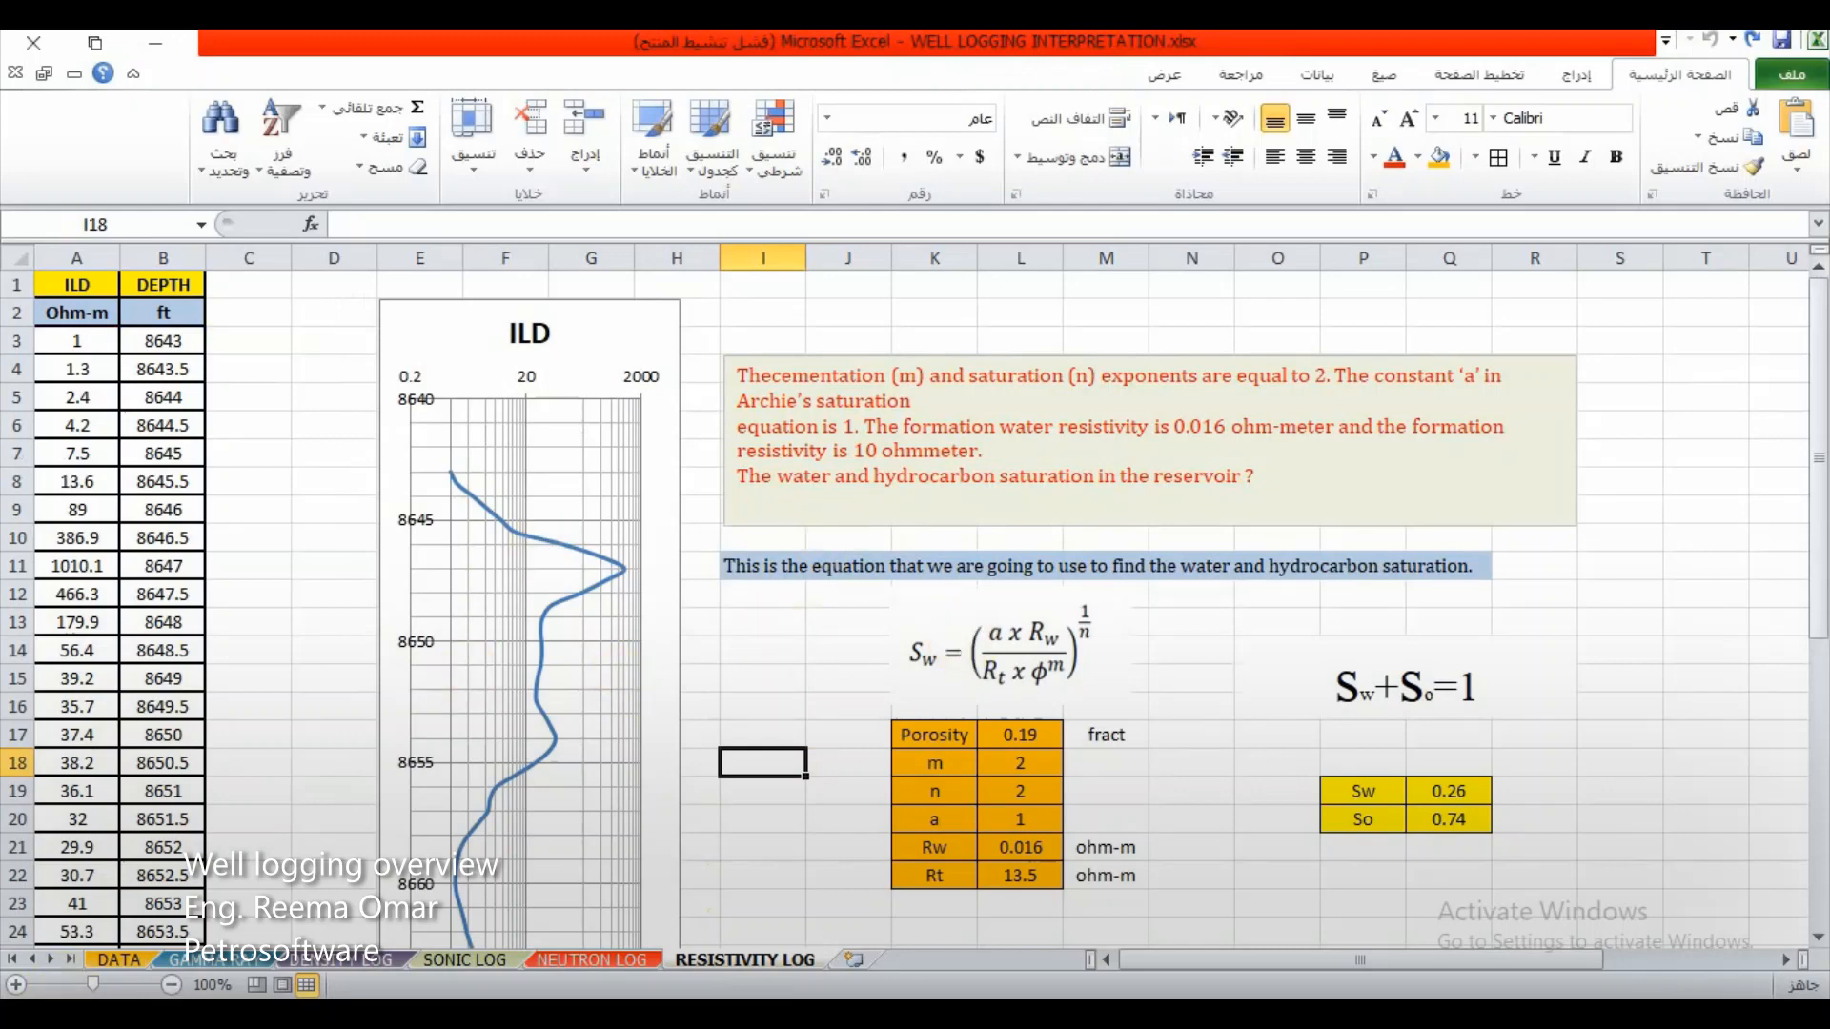
Step: Review the log charts and results on the DATA, gamma ray, density, SONIC LOG and NEUTRON LOG sheets, and return to RESISTIVITY LOG
click(120, 958)
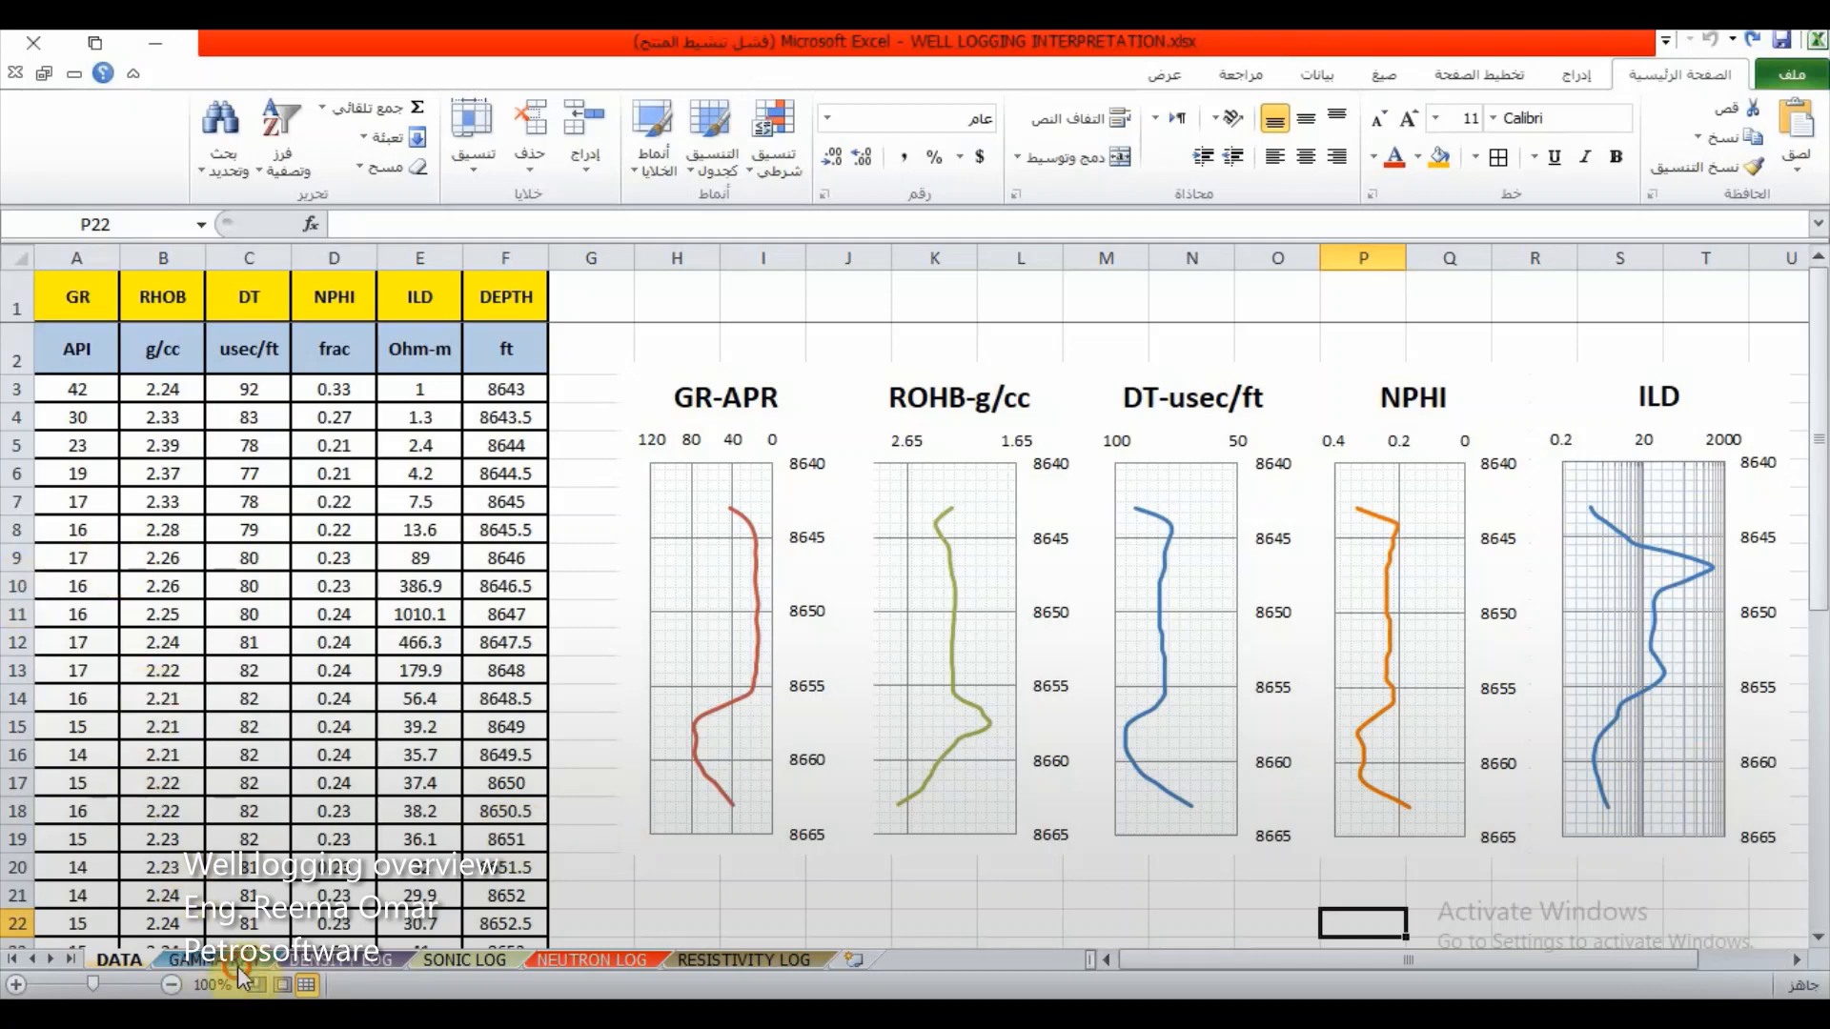
click(196, 960)
click(343, 960)
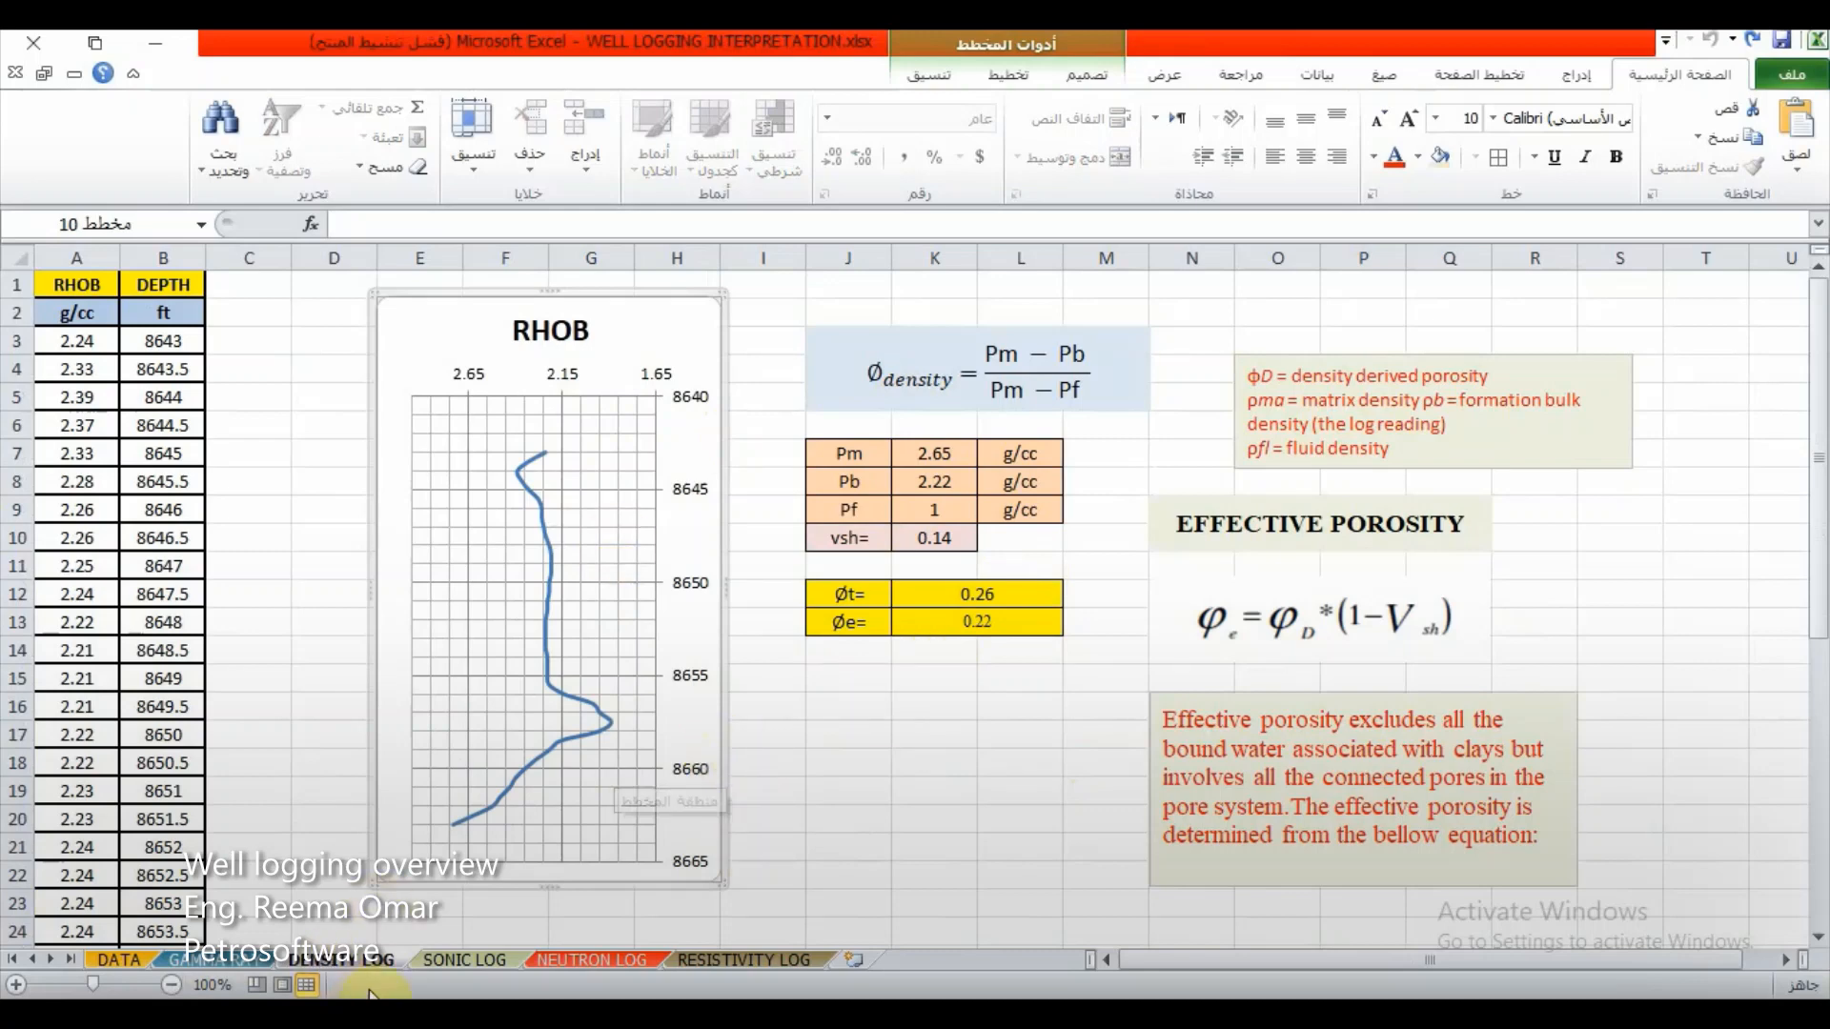
click(467, 963)
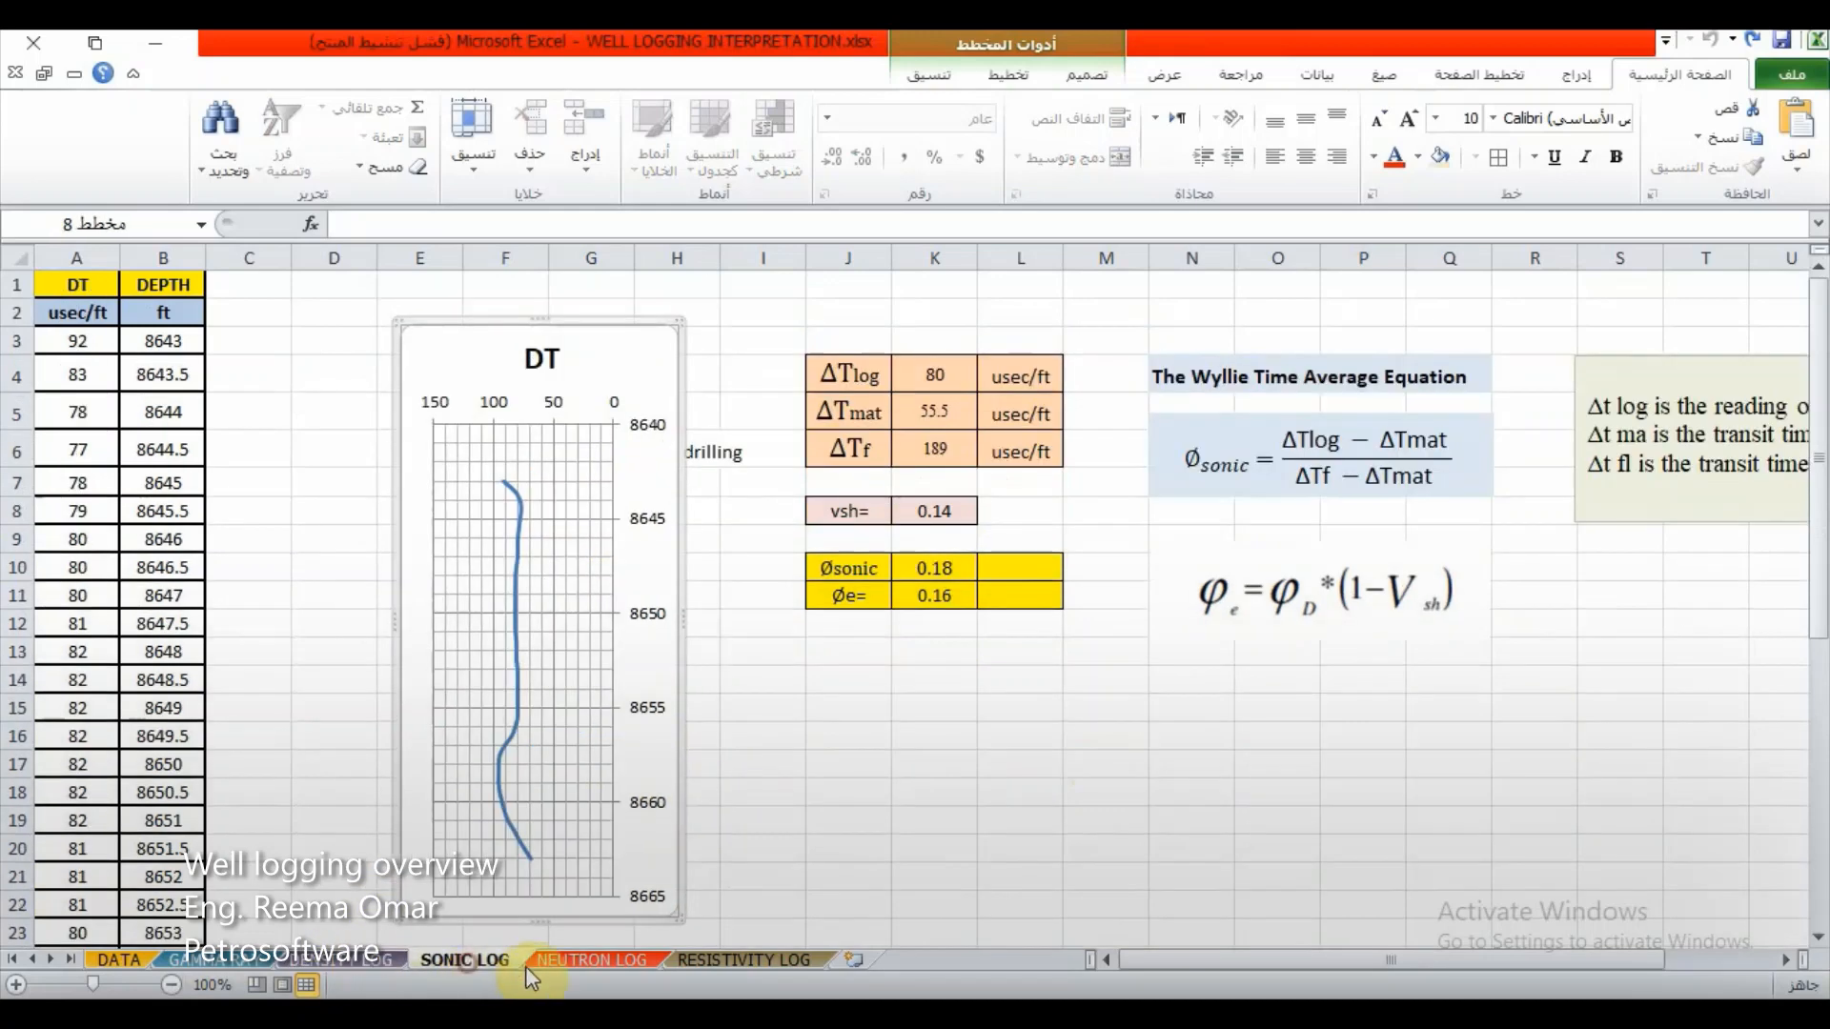
click(614, 958)
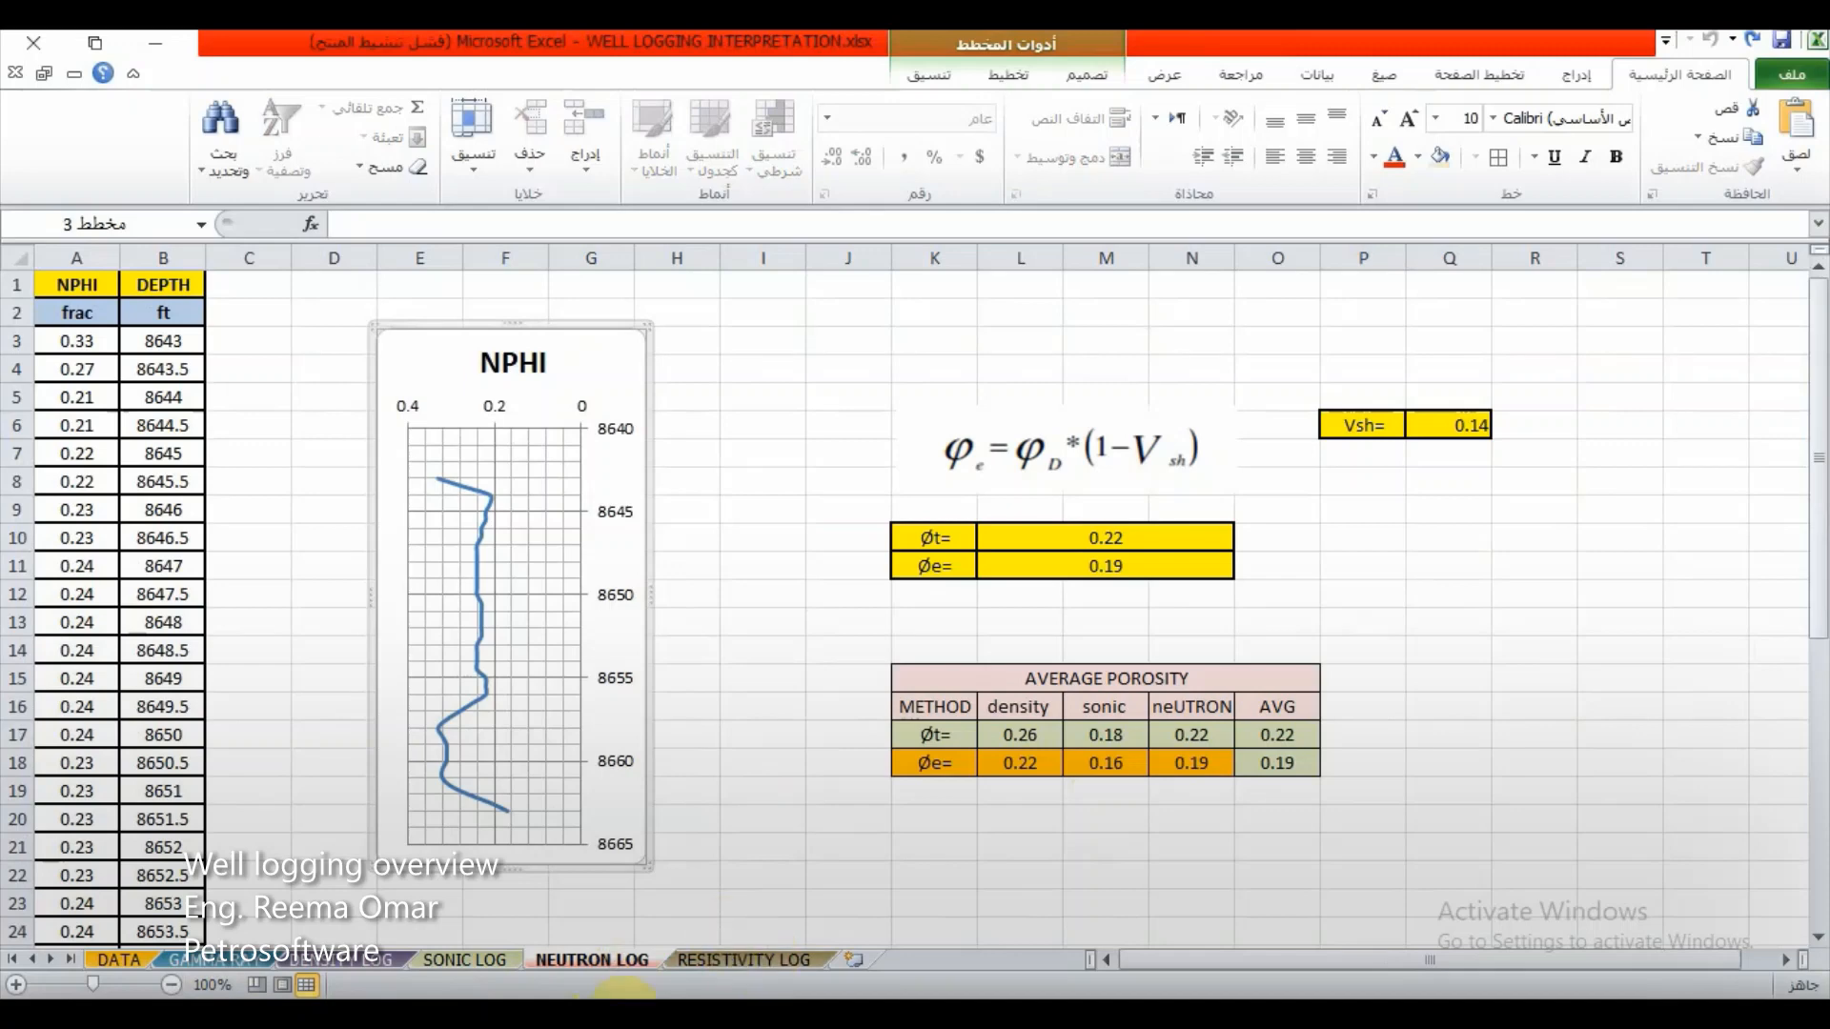
click(755, 963)
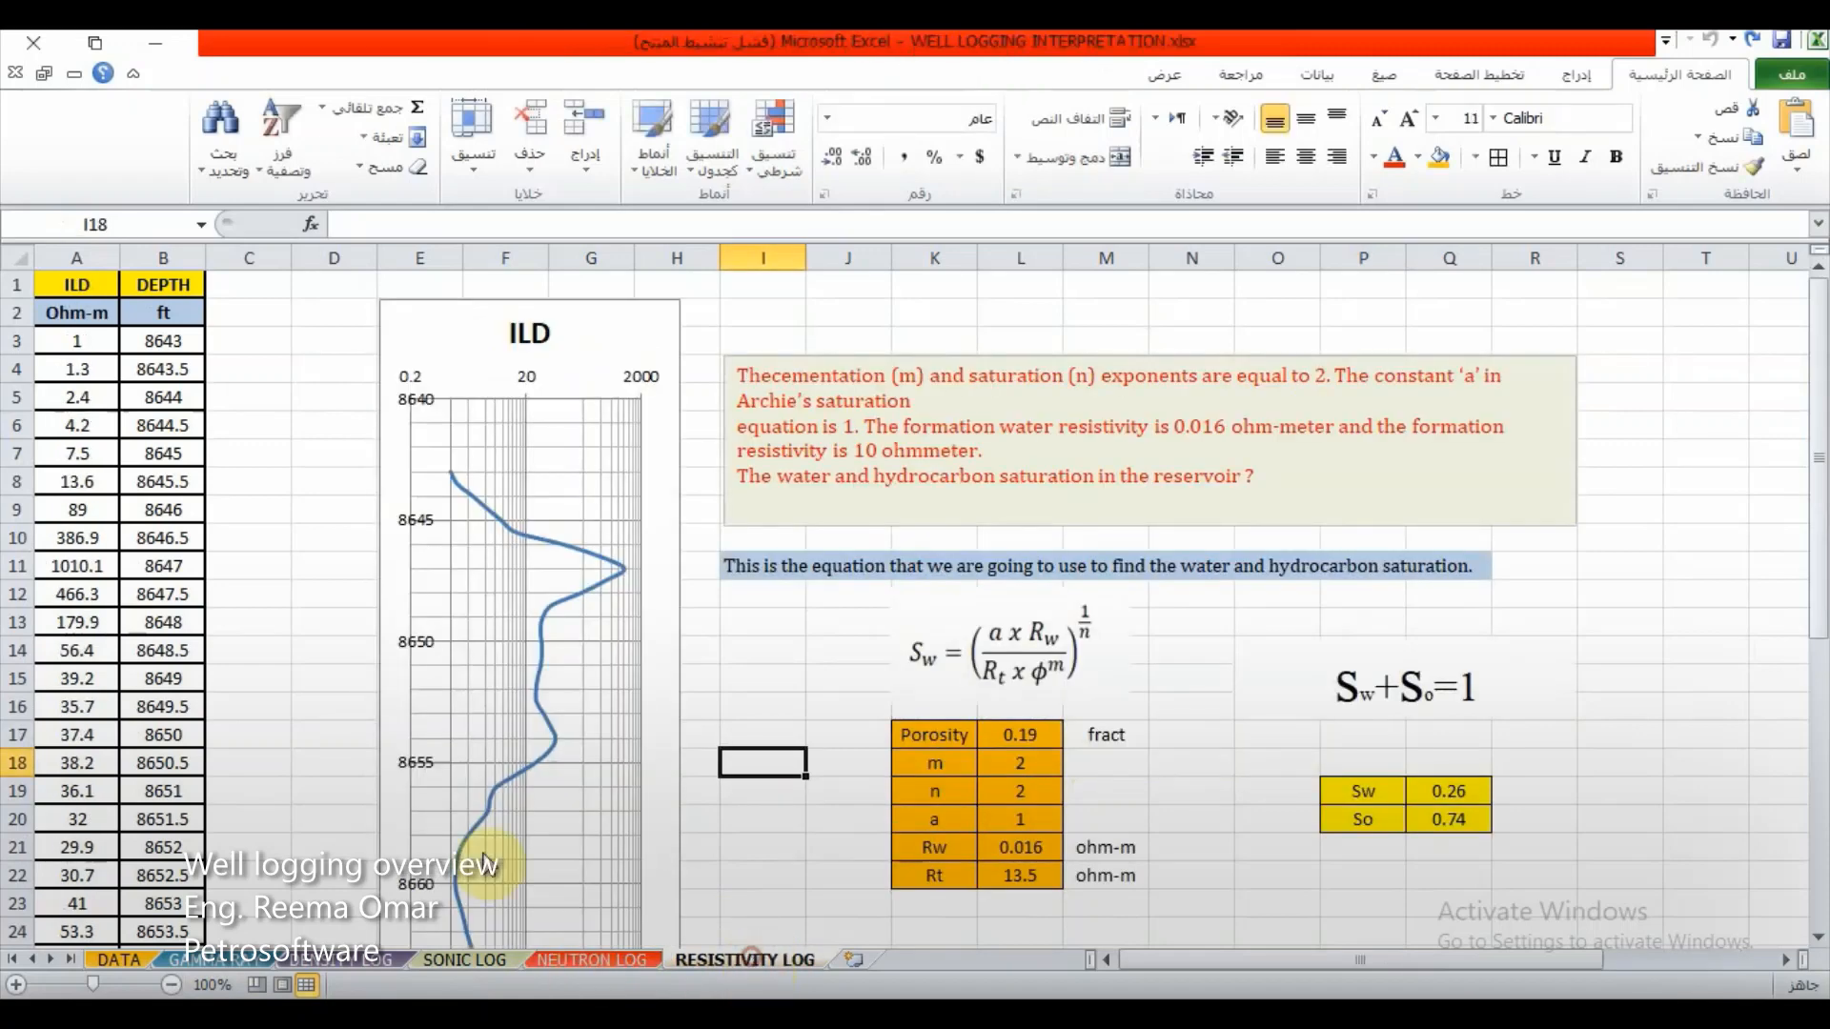